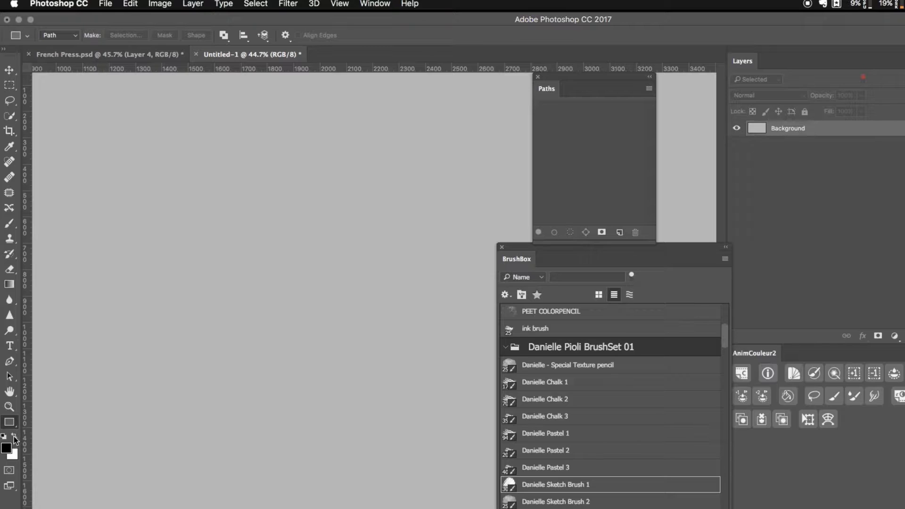
Draw a rounded rectangle path about 1001 × 388 px in the upper part of the canvas
{"action": "left_click", "coordinate": [10, 425]}
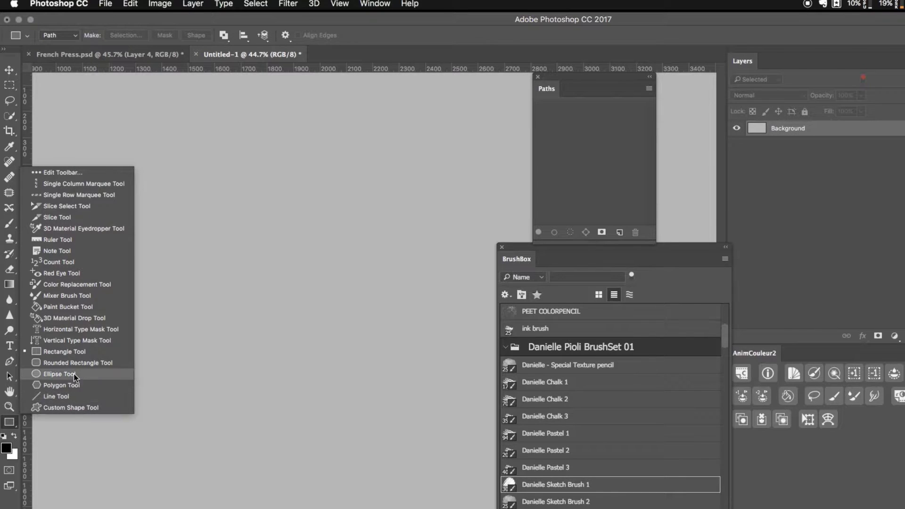
{"action": "left_click", "coordinate": [109, 363]}
{"action": "left_click_drag", "start_coordinate": [163, 169], "coordinate": [427, 270]}
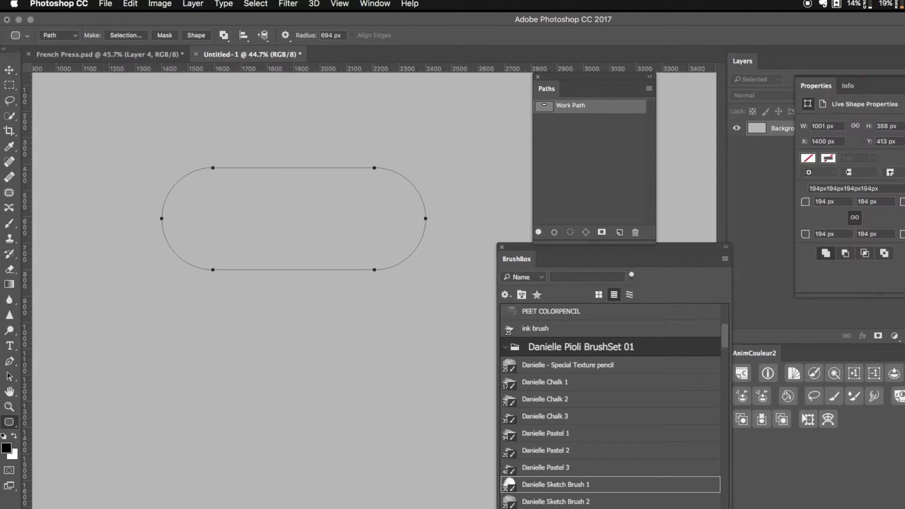
Draw a circular path about 450 px in diameter below the left part of the rounded rectangle
{"action": "left_click", "coordinate": [10, 423]}
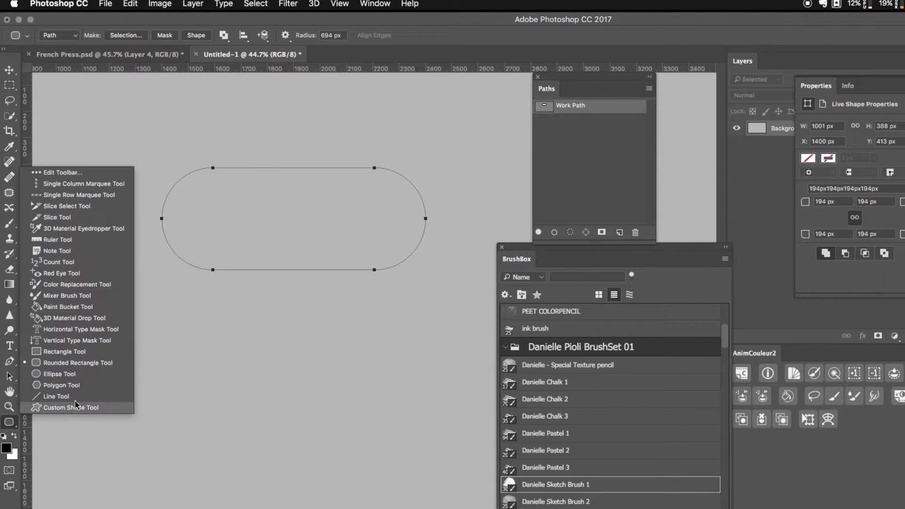
{"action": "left_click", "coordinate": [89, 374]}
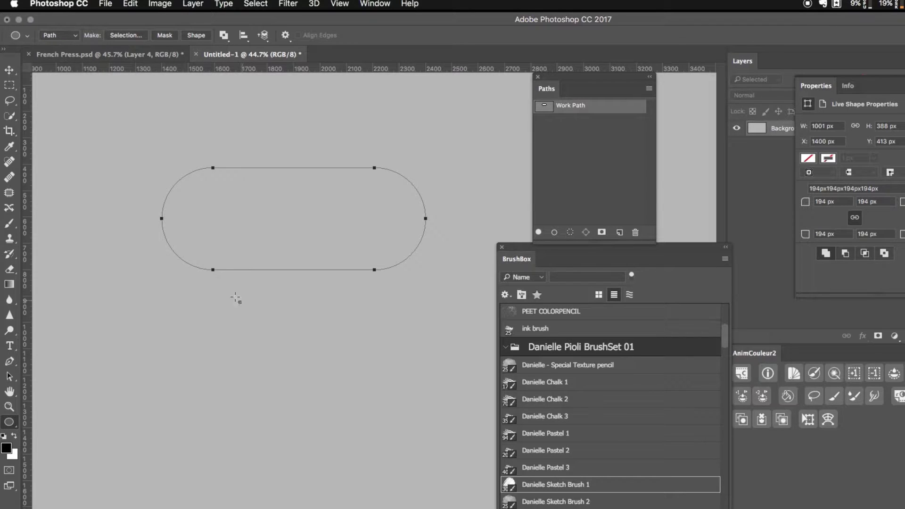
{"action": "left_click_drag", "start_coordinate": [173, 316], "coordinate": [291, 452]}
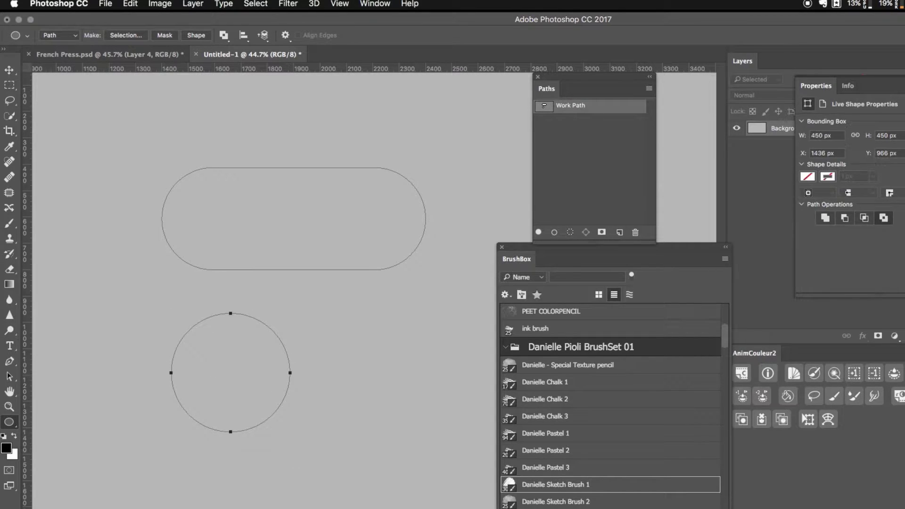
Draw a long vertical line path of 3 px weight crossing the rounded rectangle, beside the circle
{"action": "left_click", "coordinate": [9, 422]}
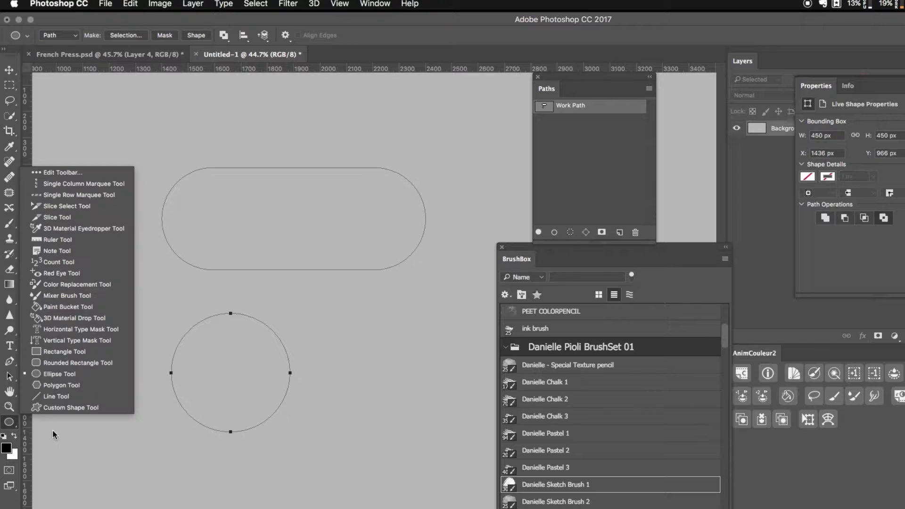
{"action": "left_click", "coordinate": [81, 397]}
{"action": "left_click_drag", "start_coordinate": [345, 447], "coordinate": [357, 404]}
{"action": "left_click_drag", "start_coordinate": [360, 505], "coordinate": [356, 251]}
{"action": "left_click_drag", "start_coordinate": [347, 319], "coordinate": [336, 285]}
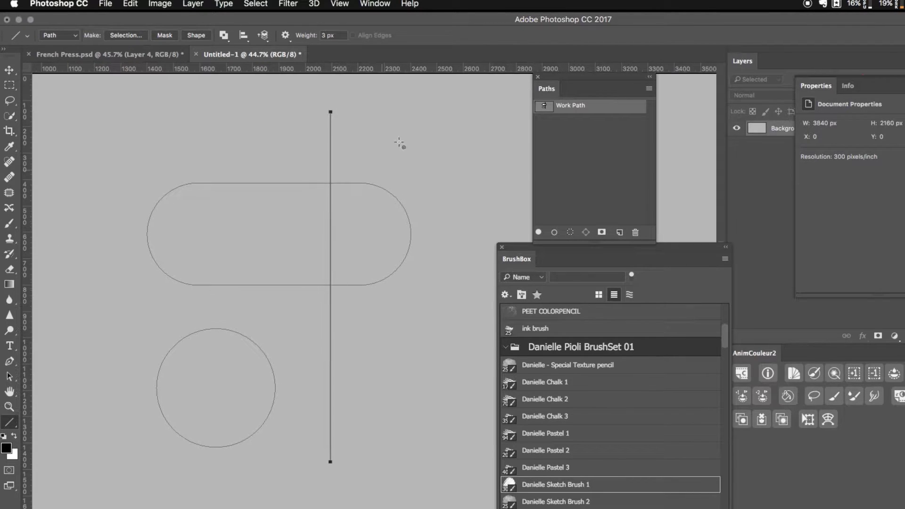
Load the work path as a selection, deselect it, and show the work path again
{"action": "left_click", "coordinate": [545, 105], "text": "super"}
{"action": "key", "text": "super+d"}
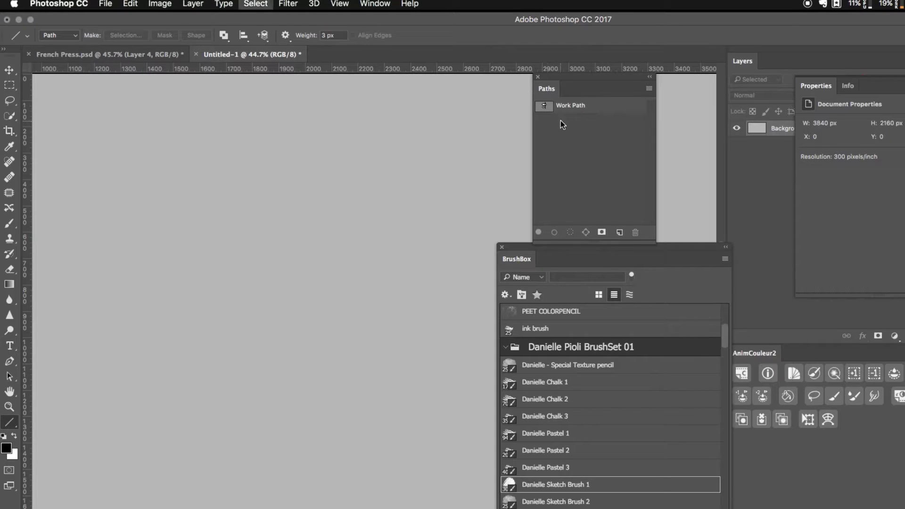
{"action": "left_click", "coordinate": [572, 110]}
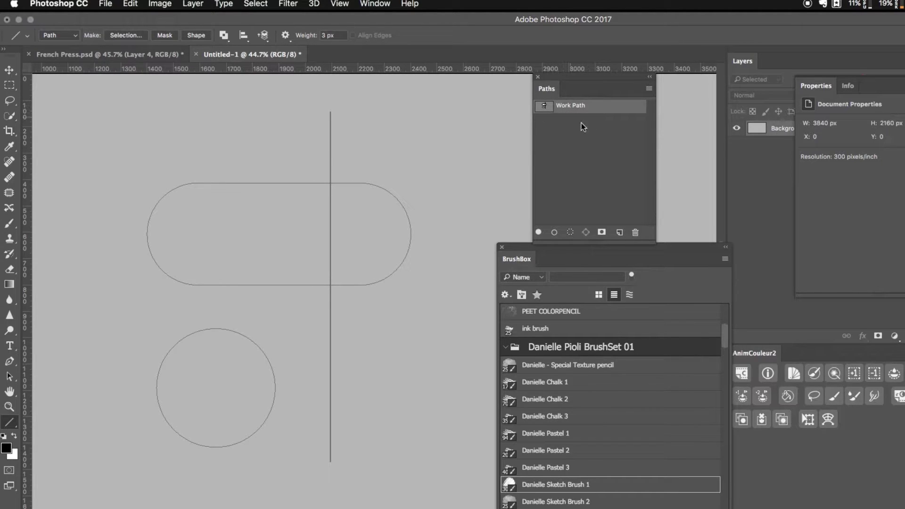
Create a new empty path and draw a large circle in it with the Ellipse tool
{"action": "left_click", "coordinate": [621, 232]}
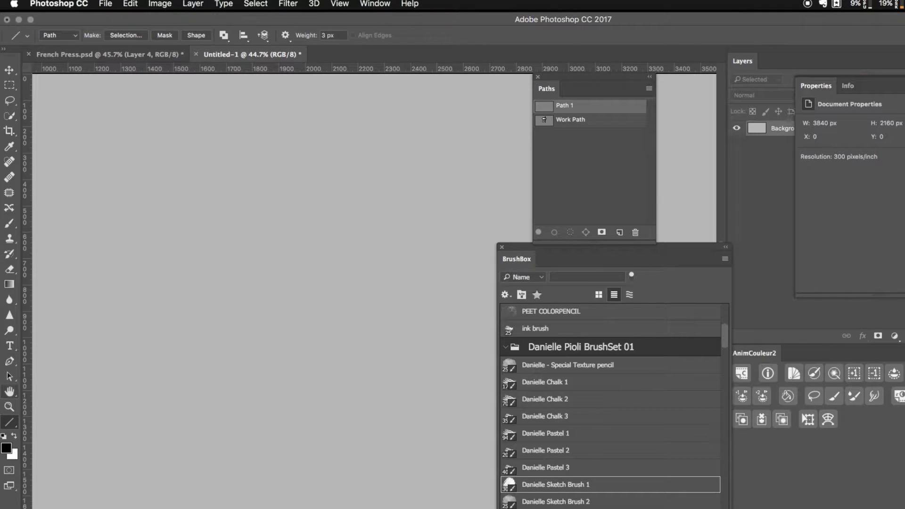
{"action": "right_click", "coordinate": [54, 426]}
{"action": "left_click", "coordinate": [75, 376]}
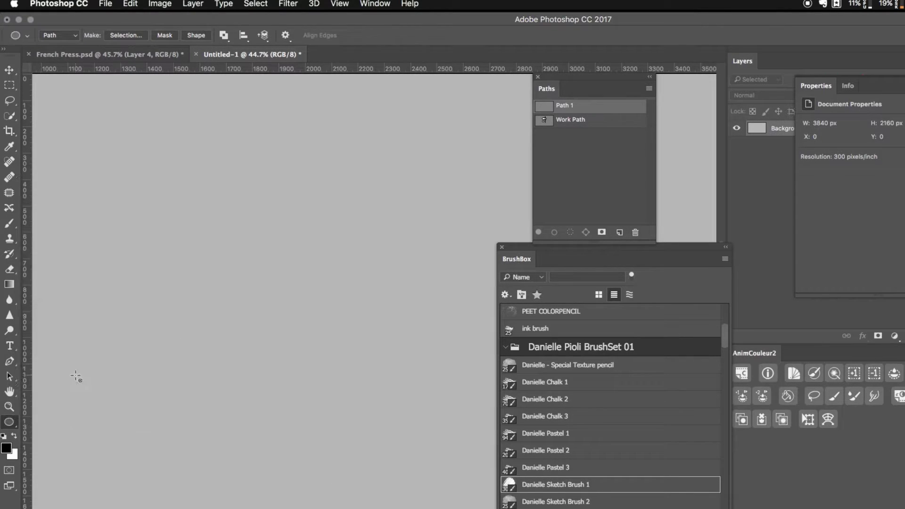
{"action": "mouse_move", "coordinate": [179, 201]}
{"action": "left_mouse_down"}
{"action": "mouse_move", "coordinate": [415, 420]}
{"action": "mouse_move", "coordinate": [397, 419]}
{"action": "left_mouse_up"}
Save the work path under the name shapes01 and keep it as the active path
{"action": "left_click", "coordinate": [589, 121]}
{"action": "left_click", "coordinate": [588, 110]}
{"action": "left_click", "coordinate": [588, 129]}
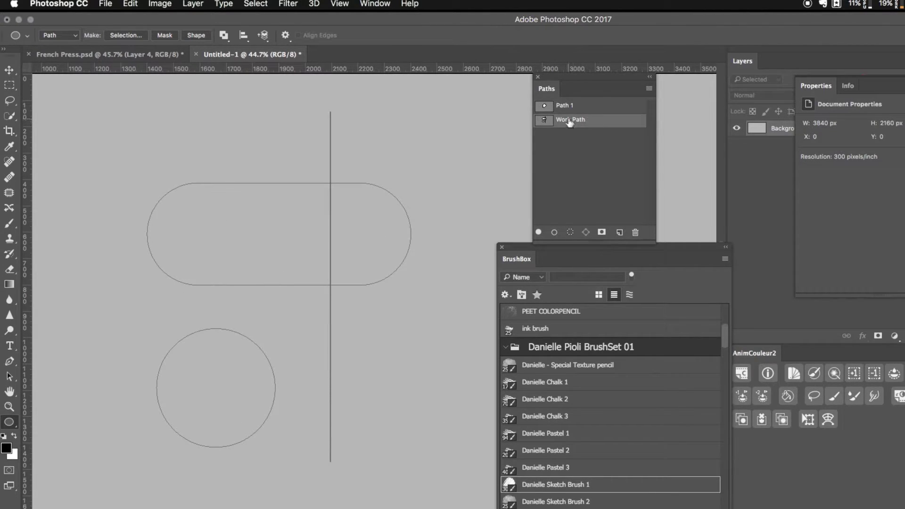
{"action": "double_click", "coordinate": [569, 121]}
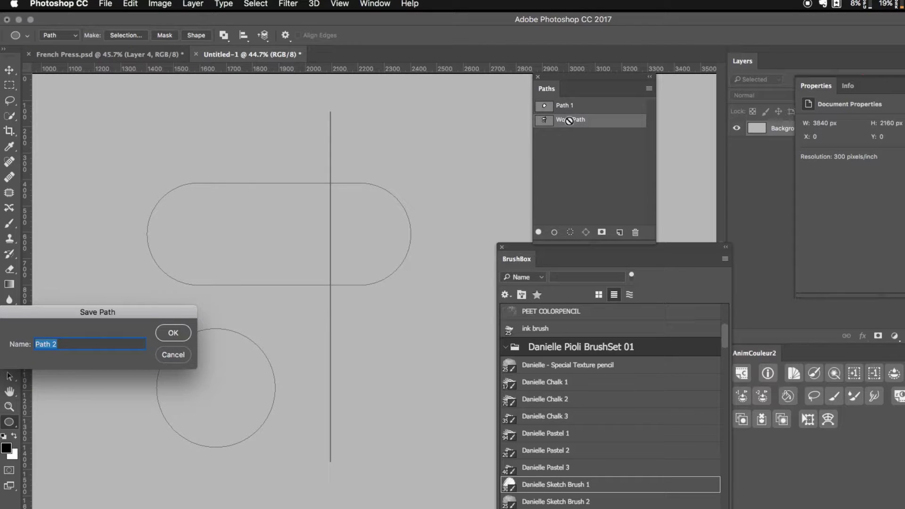
{"action": "type", "text": "shape"}
{"action": "key", "text": "Return"}
{"action": "left_click", "coordinate": [576, 135]}
{"action": "left_click", "coordinate": [592, 122]}
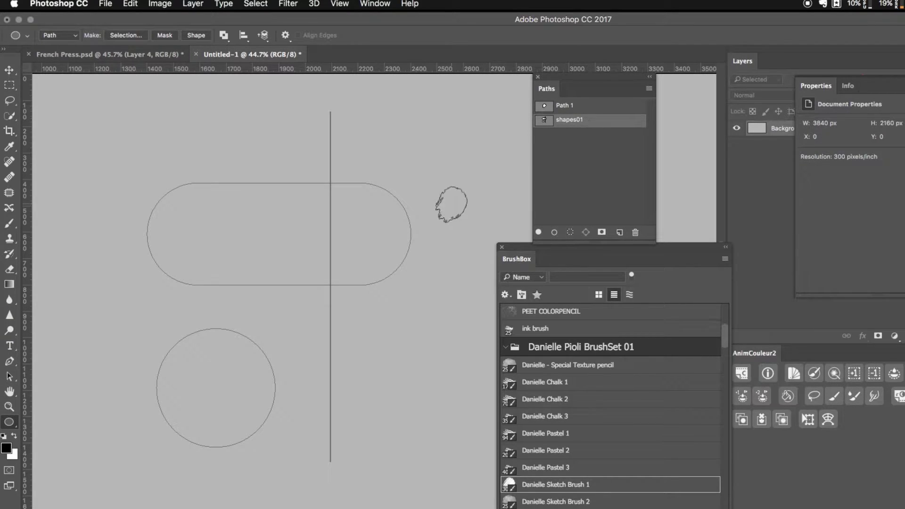
Choose the shiyoon LRG REG INK brush, try it with one stroke on the canvas, and undo the stroke
{"action": "key", "text": "b"}
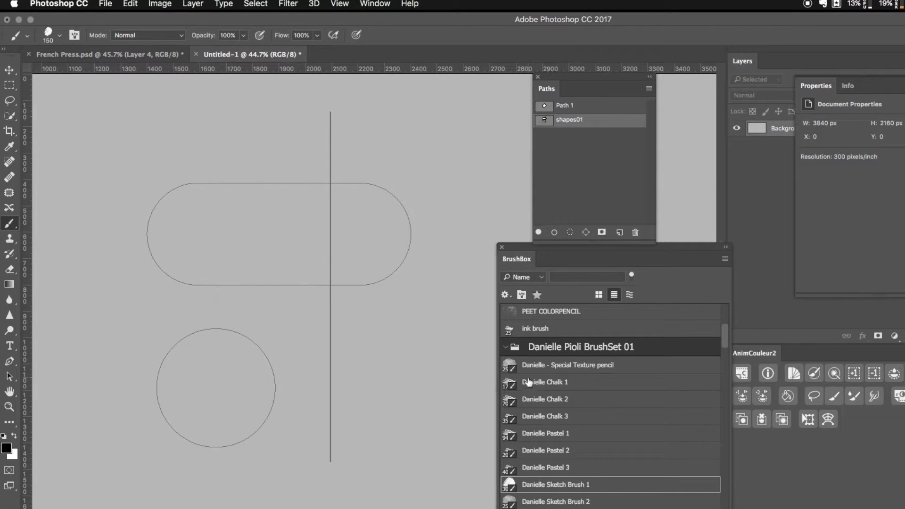
{"action": "scroll", "coordinate": [545, 401], "scroll_direction": "up", "scroll_amount": 3}
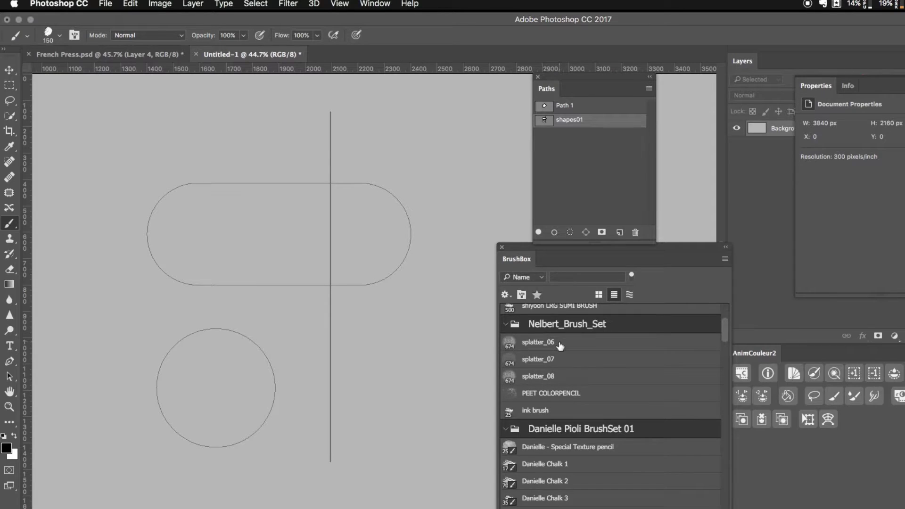
{"action": "scroll", "coordinate": [560, 345], "scroll_direction": "up", "scroll_amount": 5}
{"action": "left_click", "coordinate": [562, 433]}
{"action": "left_click_drag", "start_coordinate": [366, 313], "coordinate": [338, 394]}
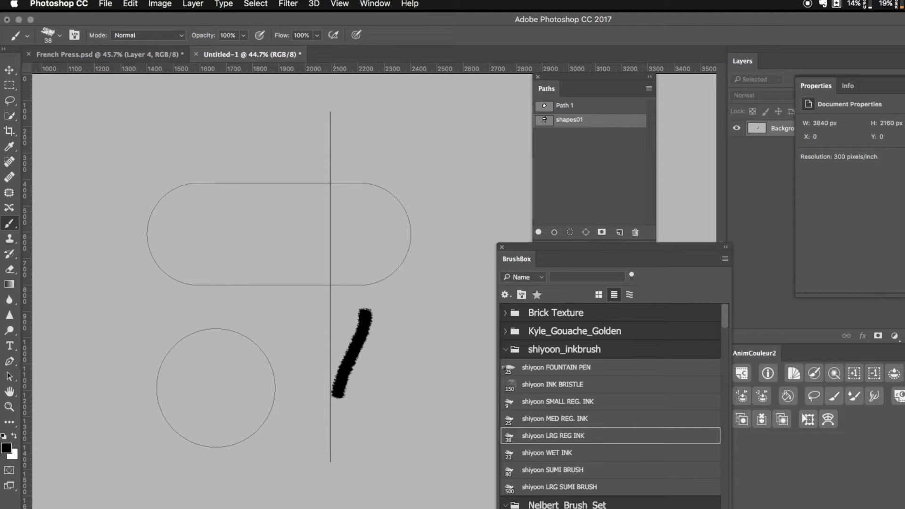
{"action": "key", "text": "super+z"}
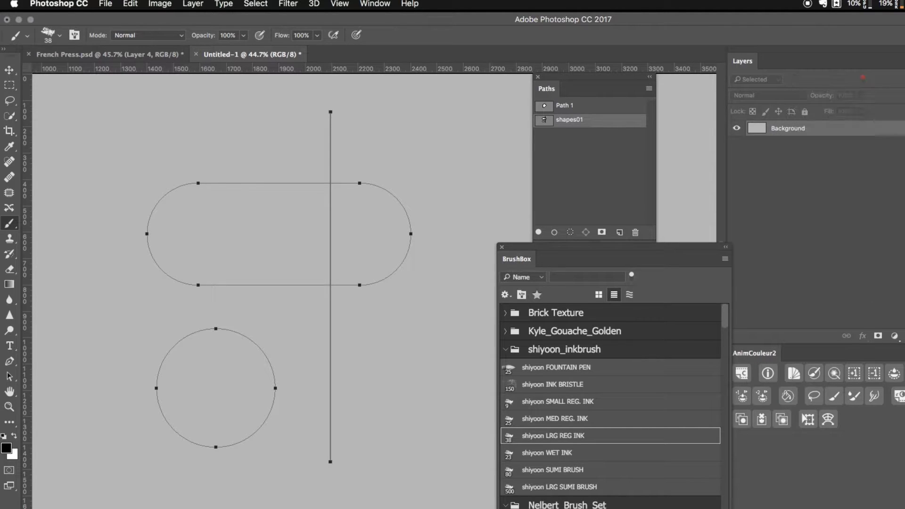
Add a new layer and reduce the ink brush size to 15, undoing the test strokes
{"action": "key", "text": "alt+shift+super+n"}
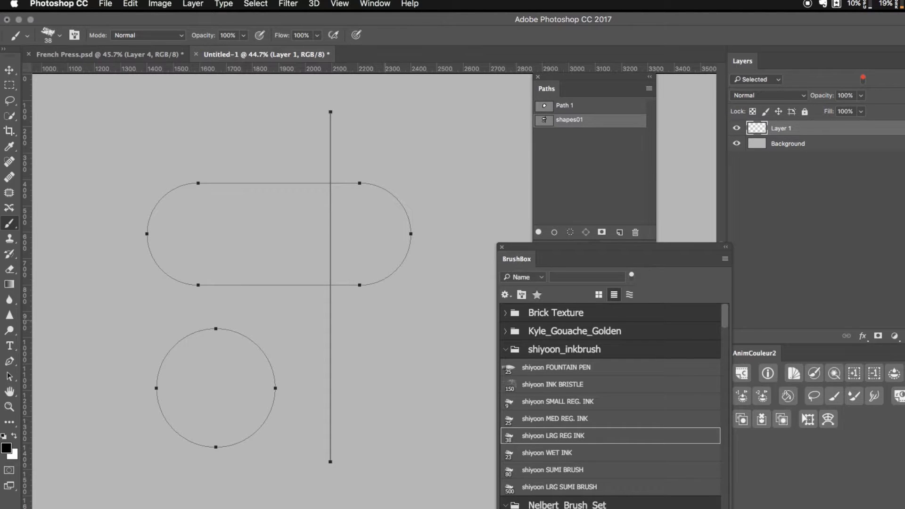
{"action": "mouse_move", "coordinate": [414, 319]}
{"action": "left_mouse_down"}
{"action": "mouse_move", "coordinate": [344, 320]}
{"action": "mouse_move", "coordinate": [330, 384]}
{"action": "mouse_move", "coordinate": [489, 385]}
{"action": "left_mouse_up"}
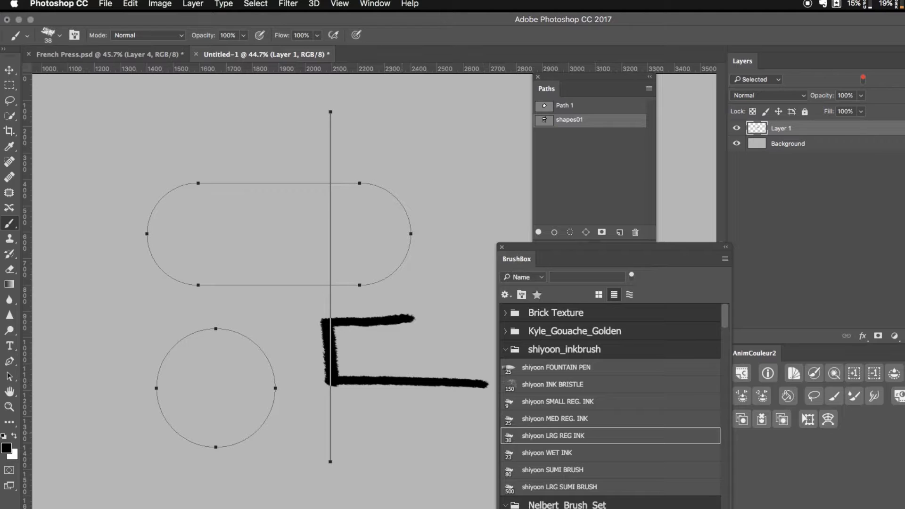
{"action": "key", "text": "super+z"}
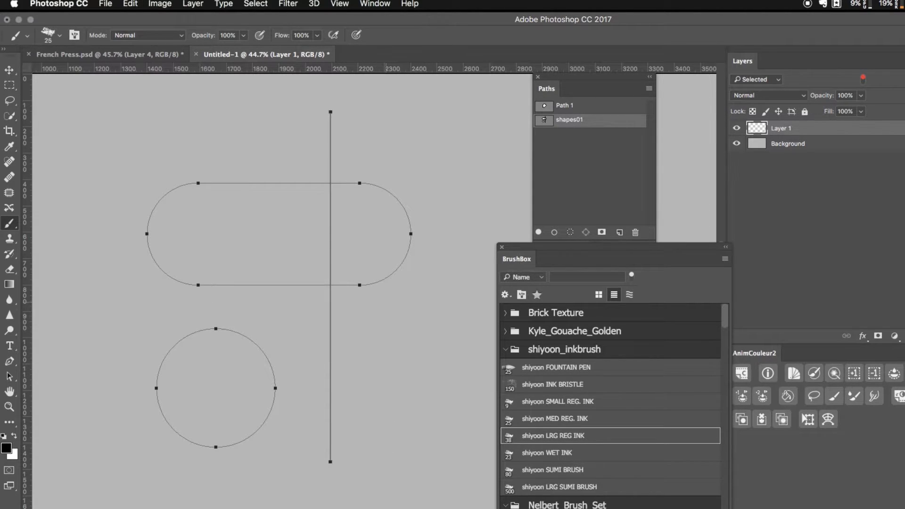
{"action": "left_click_drag", "start_coordinate": [386, 303], "coordinate": [333, 394]}
{"action": "key", "text": "super+z"}
{"action": "key", "text": "bracketleft"}
{"action": "mouse_move", "coordinate": [358, 463]}
{"action": "left_mouse_down"}
{"action": "mouse_move", "coordinate": [382, 310]}
{"action": "mouse_move", "coordinate": [413, 454]}
{"action": "mouse_move", "coordinate": [407, 493]}
{"action": "left_mouse_up"}
{"action": "key", "text": "super+z"}
{"action": "key", "text": "super+z"}
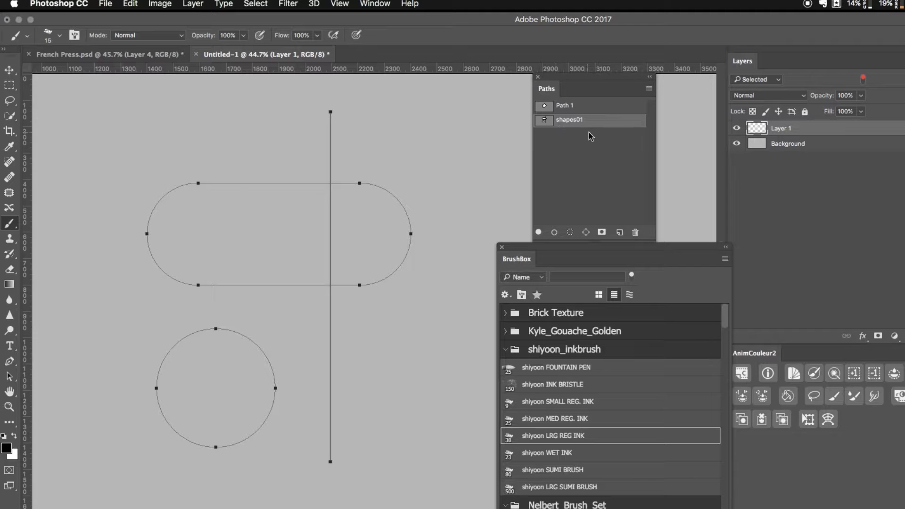
Fill the shapes01 path with the black foreground color on Layer 1 and deselect the path
{"action": "left_click", "coordinate": [538, 233]}
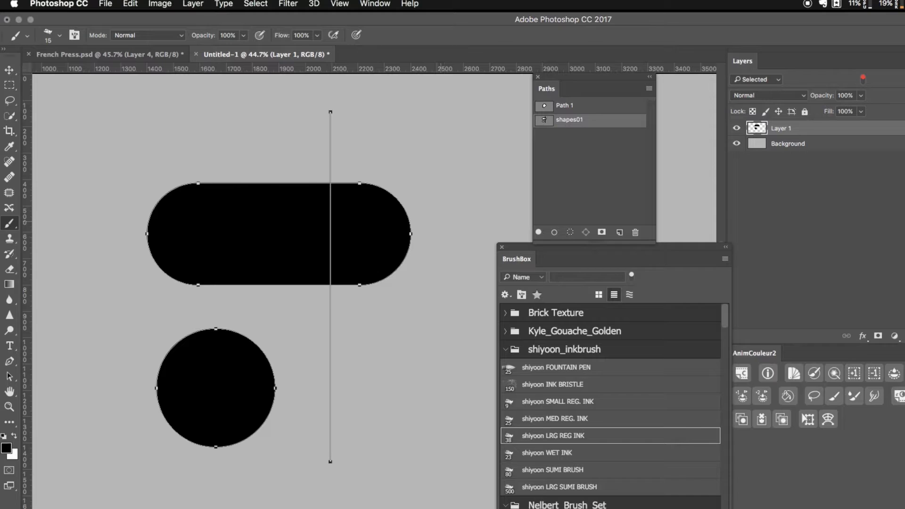
{"action": "left_click", "coordinate": [589, 153]}
{"action": "key", "text": "z"}
{"action": "mouse_move", "coordinate": [392, 260]}
{"action": "left_mouse_down"}
{"action": "mouse_move", "coordinate": [460, 282]}
{"action": "mouse_move", "coordinate": [398, 269]}
{"action": "mouse_move", "coordinate": [412, 275]}
{"action": "left_mouse_up"}
{"action": "key", "text": "b"}
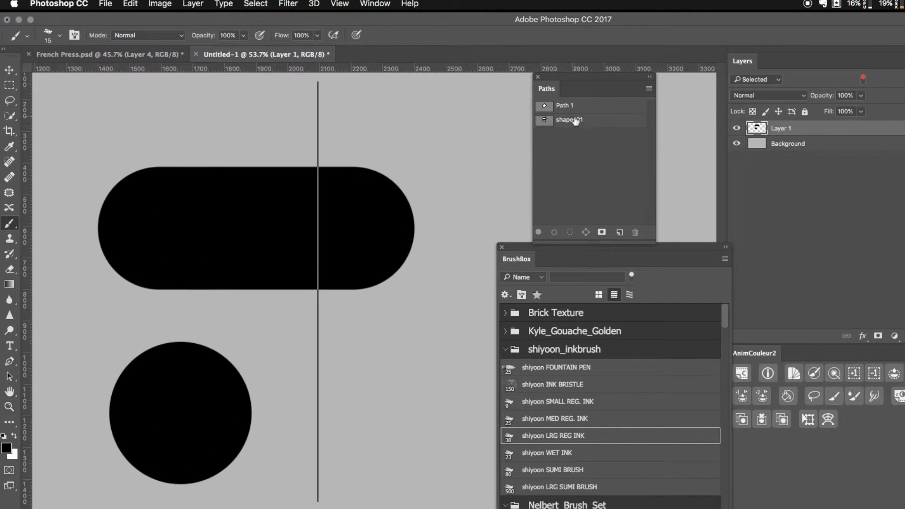
Stroke the shapes01 path with the size 15 ink brush on Layer 1 and deselect the path
{"action": "left_click", "coordinate": [591, 121]}
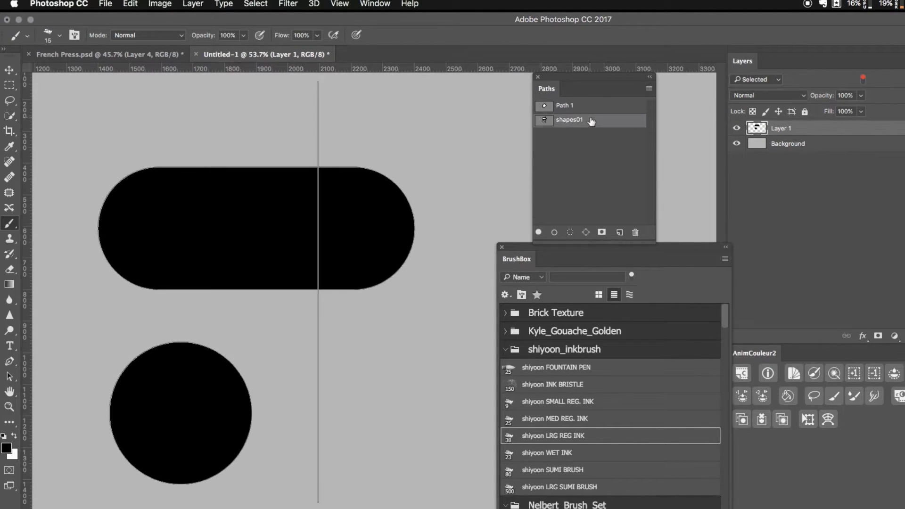
{"action": "left_click", "coordinate": [554, 233]}
{"action": "left_click", "coordinate": [602, 167]}
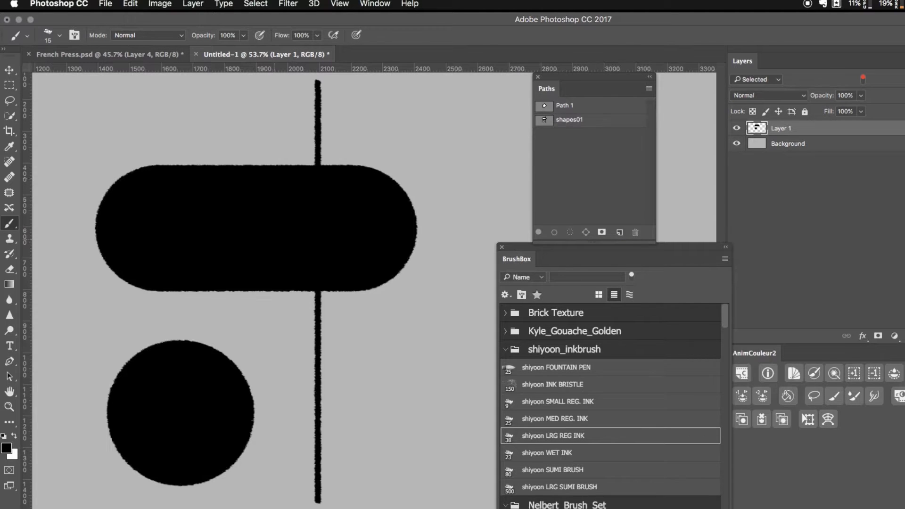
Paint a V-shaped test stroke above the rounded rectangle, beside the vertical line, and undo it
{"action": "left_click_drag", "start_coordinate": [326, 137], "coordinate": [376, 236]}
{"action": "left_click_drag", "start_coordinate": [335, 170], "coordinate": [299, 187]}
{"action": "left_click_drag", "start_coordinate": [337, 262], "coordinate": [310, 267]}
{"action": "left_click_drag", "start_coordinate": [310, 267], "coordinate": [324, 304]}
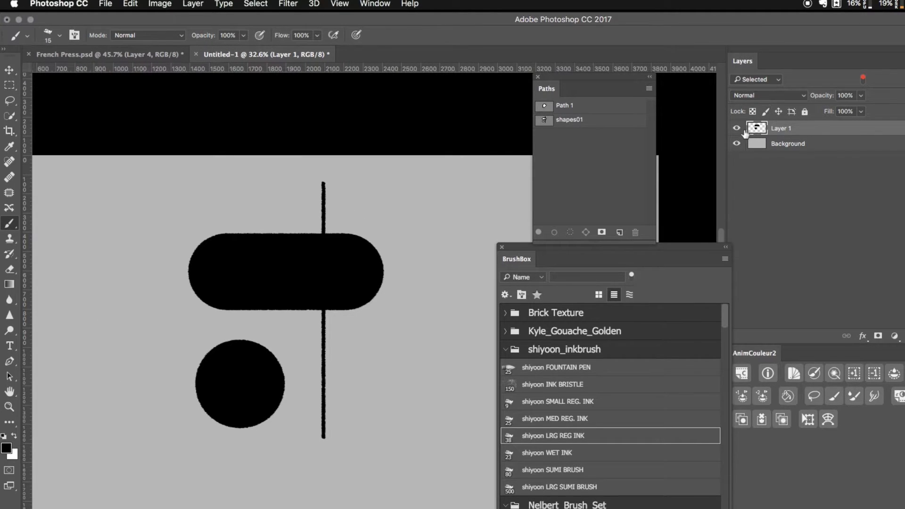
{"action": "key", "text": "super+space"}
{"action": "mouse_move", "coordinate": [378, 270]}
{"action": "left_mouse_down"}
{"action": "mouse_move", "coordinate": [361, 243]}
{"action": "mouse_move", "coordinate": [363, 267]}
{"action": "left_mouse_up"}
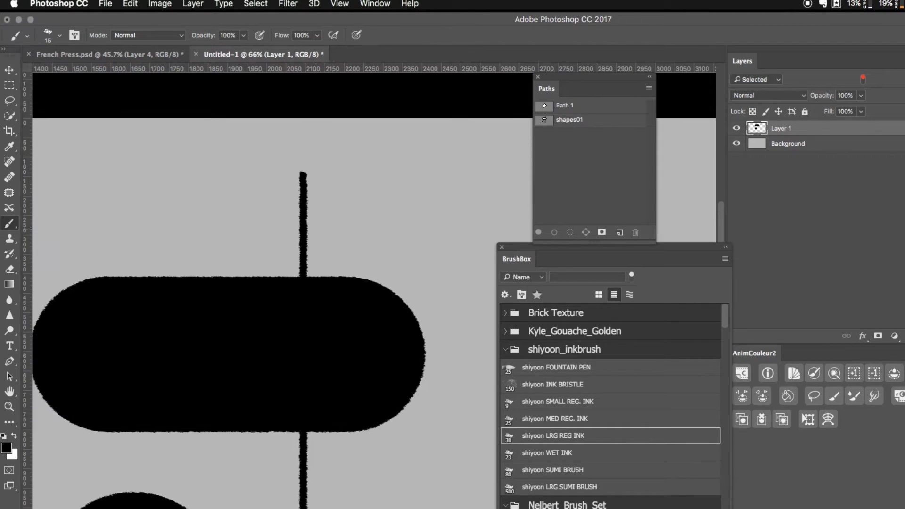
{"action": "left_click_drag", "start_coordinate": [314, 229], "coordinate": [405, 226]}
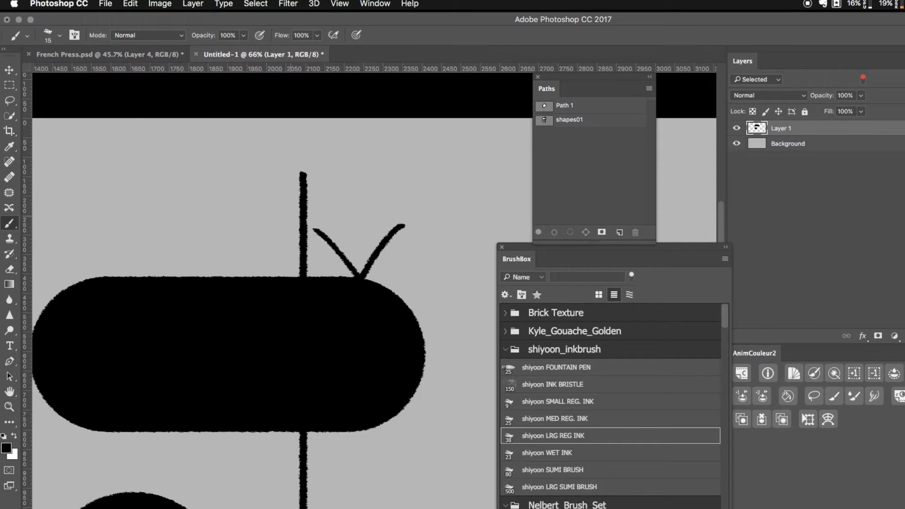
{"action": "key", "text": "super+z"}
Make Path 1 the active path, hiding Layer 1 and showing it again to compare paths with painted shapes
{"action": "scroll", "coordinate": [330, 222], "scroll_direction": "down", "scroll_amount": 3}
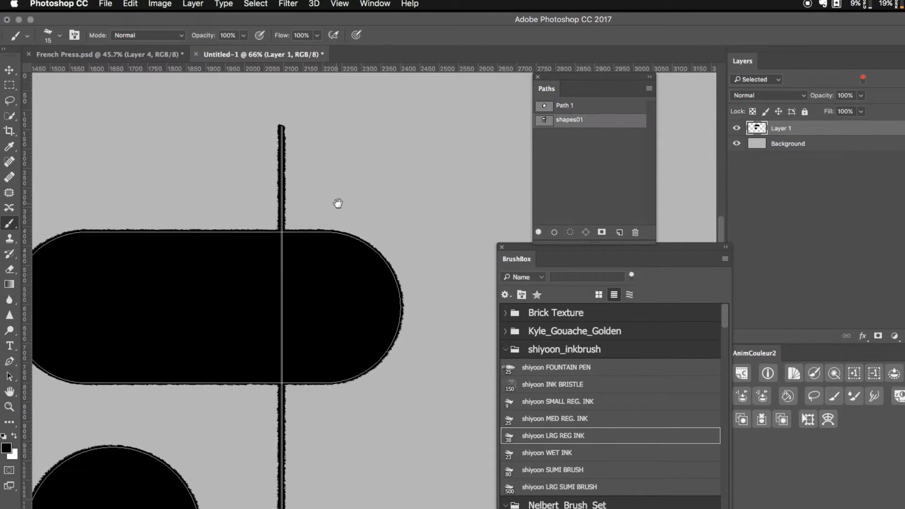
{"action": "left_click", "coordinate": [738, 129]}
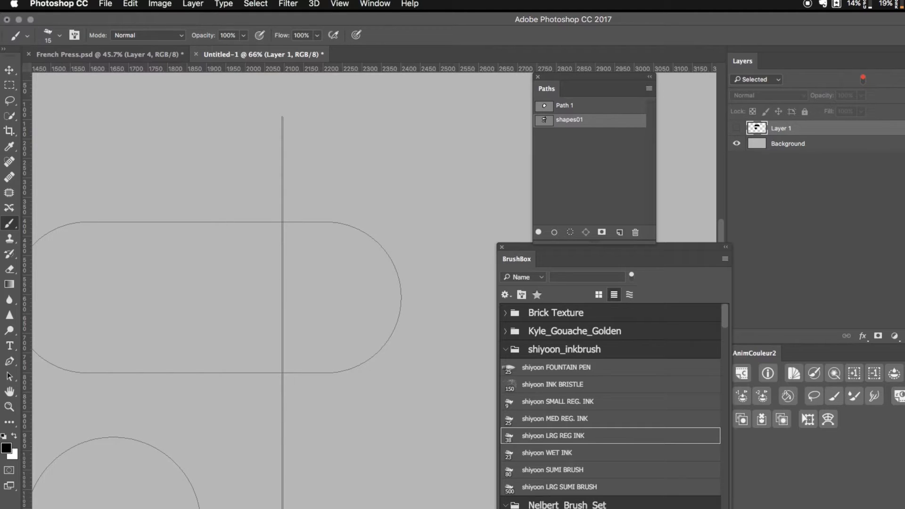
{"action": "left_click", "coordinate": [567, 107]}
{"action": "scroll", "coordinate": [478, 172], "scroll_direction": "left", "scroll_amount": 3}
{"action": "scroll", "coordinate": [479, 172], "scroll_direction": "down", "scroll_amount": 2}
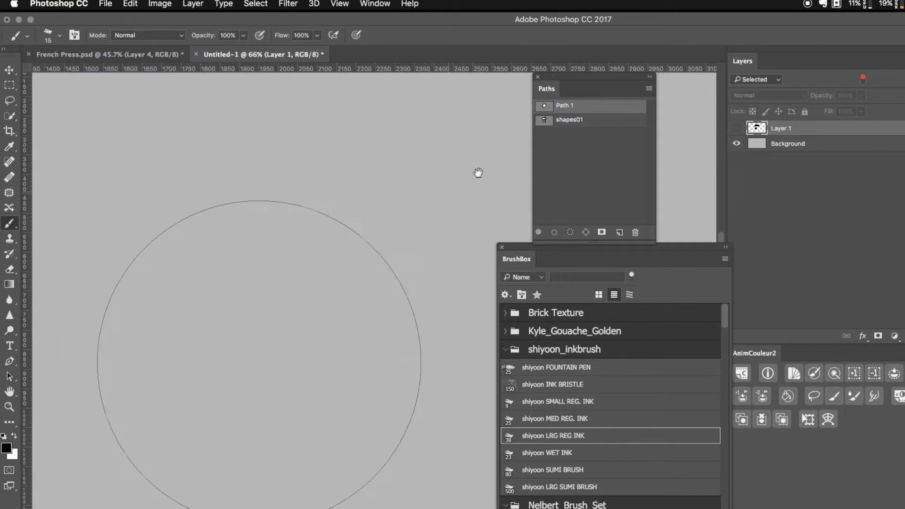
{"action": "left_click", "coordinate": [737, 128]}
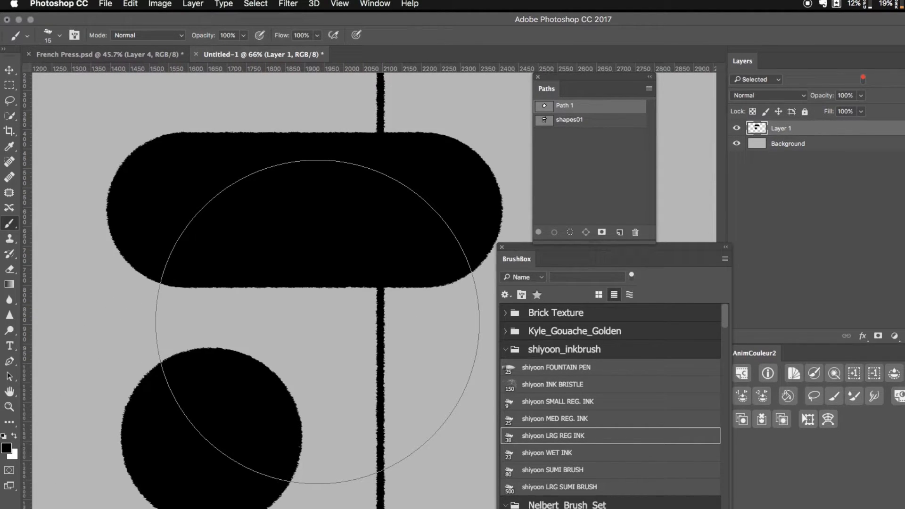
Stroke the Path 1 circle with the size 15 ink brush on a new layer, with Layer 1 hidden
{"action": "key", "text": "super+shift+alt+n"}
{"action": "left_click", "coordinate": [737, 144]}
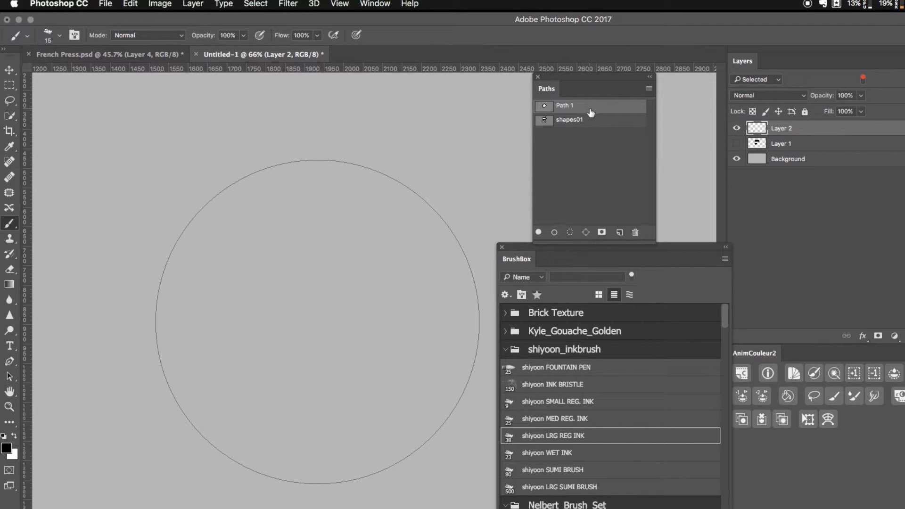
{"action": "left_click", "coordinate": [554, 233]}
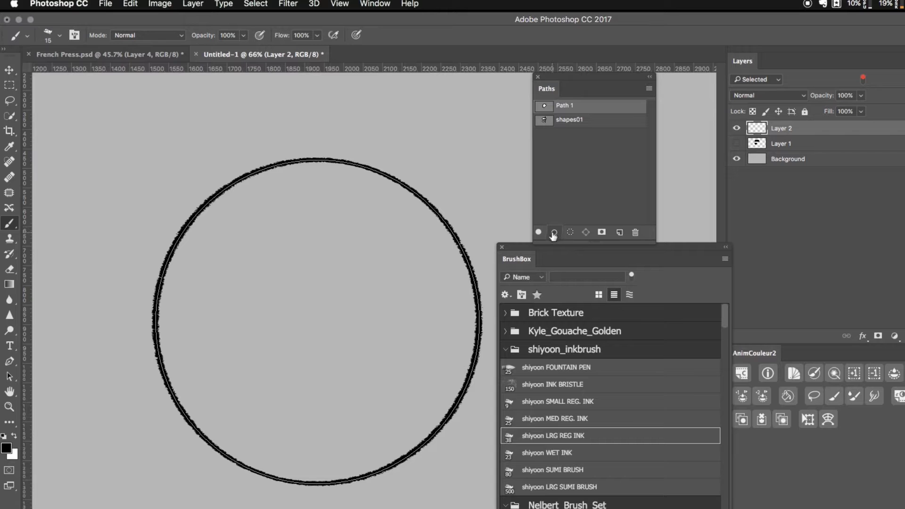
Fill the Path 1 circle with black on Layer 2, and deselect the layer and the path
{"action": "left_click", "coordinate": [539, 233]}
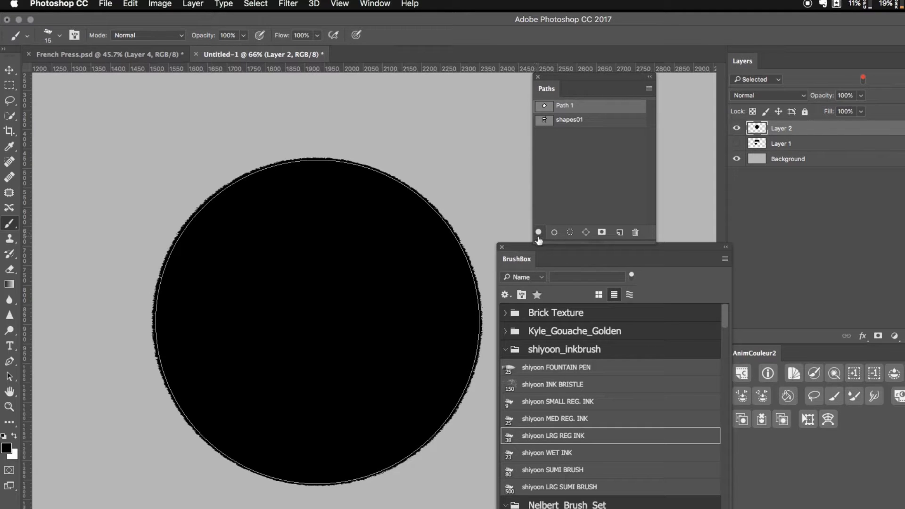
{"action": "left_click", "coordinate": [825, 189]}
{"action": "left_click", "coordinate": [561, 194]}
Show Layer 1 again and lower the opacity of Layer 1 and Layer 2 together to 36%
{"action": "key", "text": "z"}
{"action": "left_click_drag", "start_coordinate": [160, 305], "coordinate": [271, 368]}
{"action": "left_click_drag", "start_coordinate": [349, 371], "coordinate": [36, 323]}
{"action": "left_click_drag", "start_coordinate": [283, 339], "coordinate": [253, 338]}
{"action": "left_click_drag", "start_coordinate": [256, 338], "coordinate": [534, 349]}
{"action": "key", "text": "v"}
{"action": "left_click", "coordinate": [738, 143]}
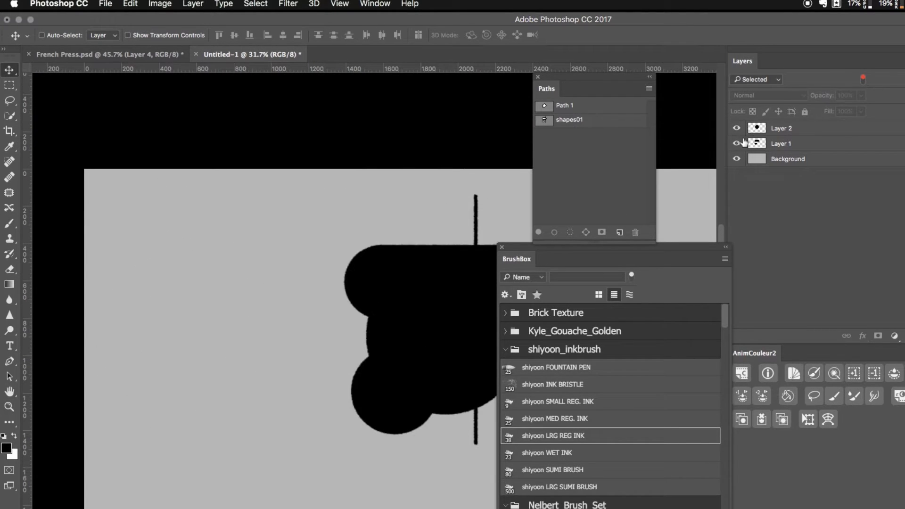
{"action": "left_click", "coordinate": [818, 132]}
{"action": "scroll", "coordinate": [105, 370], "scroll_direction": "right", "scroll_amount": 5}
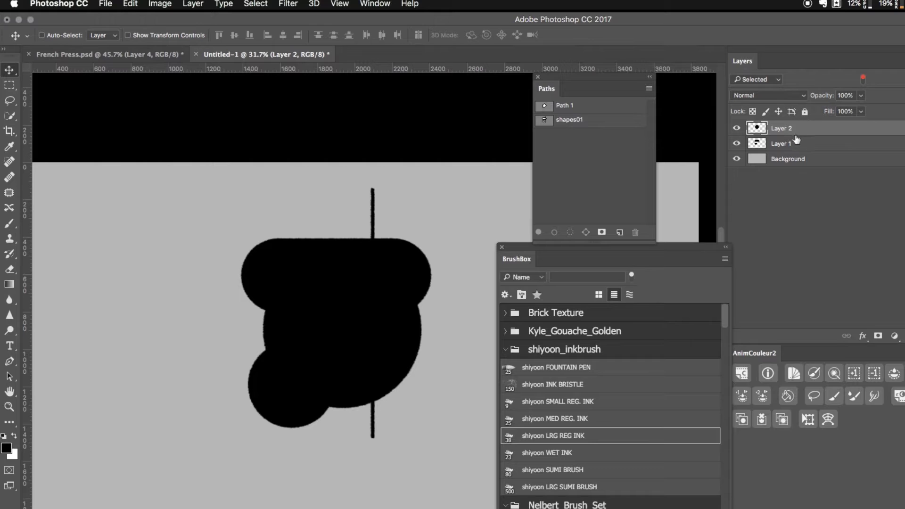
{"action": "left_click", "coordinate": [797, 143], "text": "shift"}
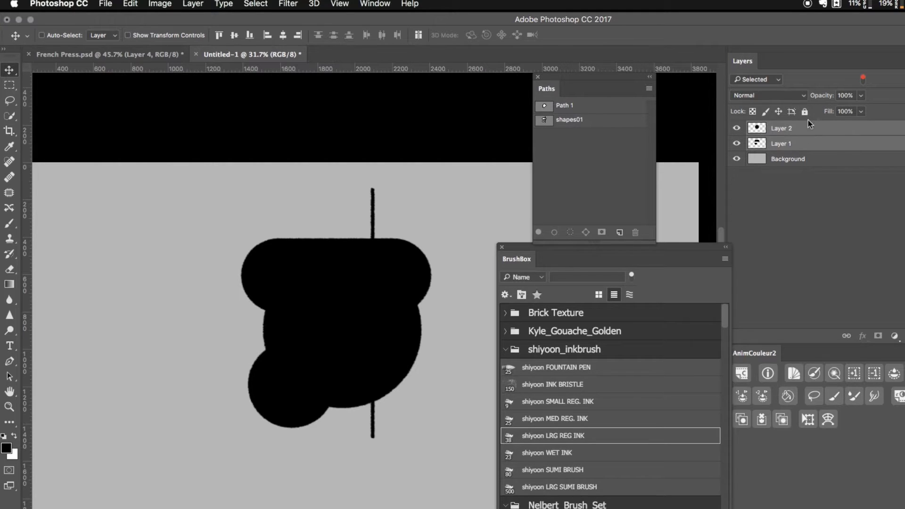
{"action": "left_click_drag", "start_coordinate": [818, 98], "coordinate": [788, 99]}
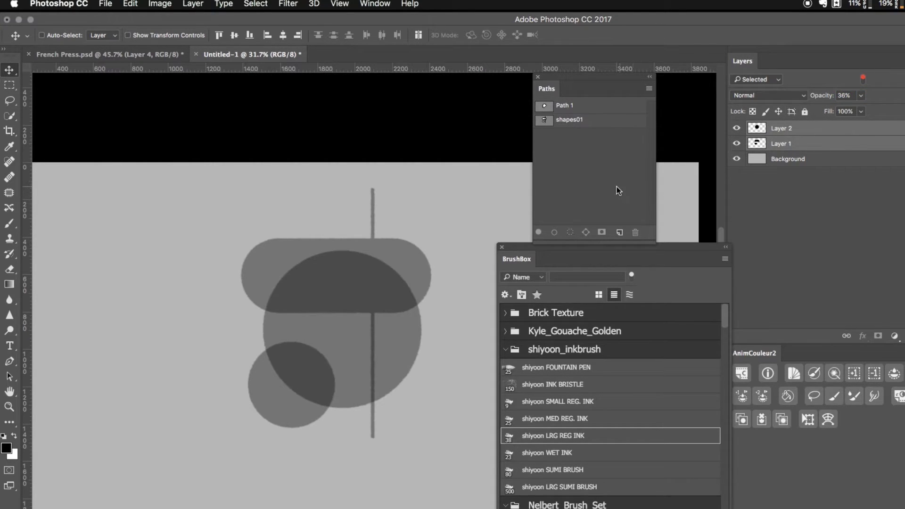
{"action": "left_click_drag", "start_coordinate": [302, 305], "coordinate": [257, 303]}
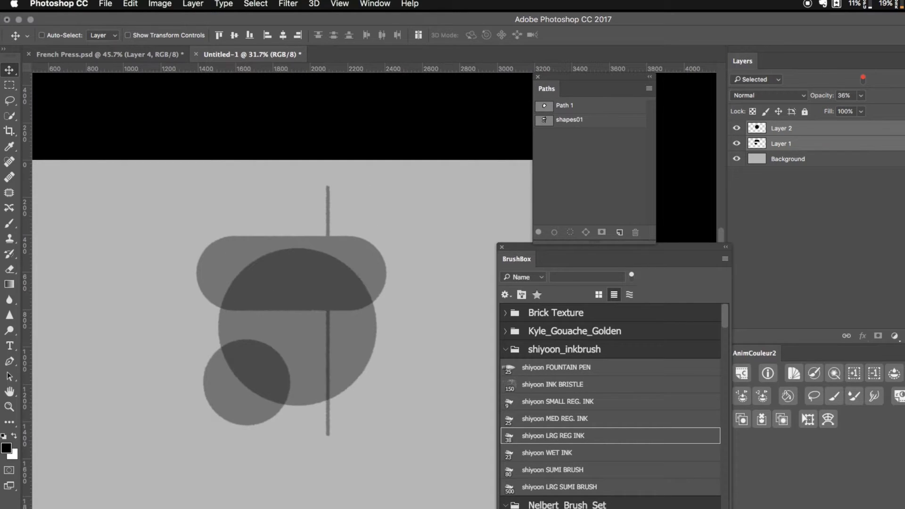
Create a new empty path and move it to the top of the path list
{"action": "left_click", "coordinate": [575, 124]}
{"action": "left_click", "coordinate": [626, 208]}
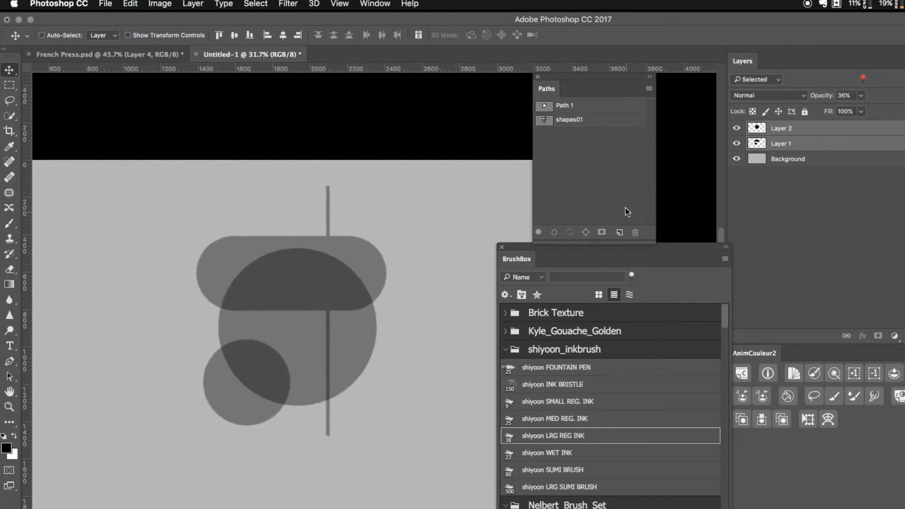
{"action": "left_click", "coordinate": [620, 233]}
{"action": "left_click_drag", "start_coordinate": [571, 140], "coordinate": [569, 106]}
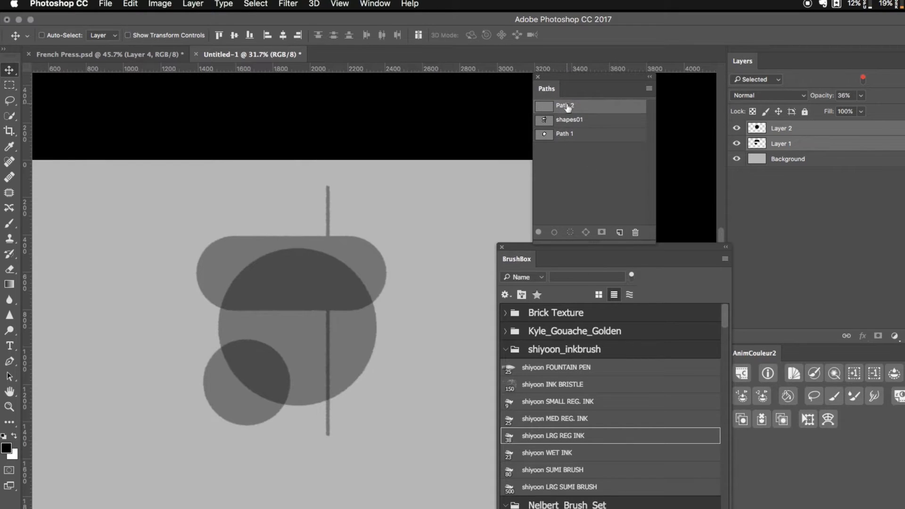
Draw a wavy freehand lasso selection over the rounded rectangle and large circle, and convert it to a work path
{"action": "key", "text": "l"}
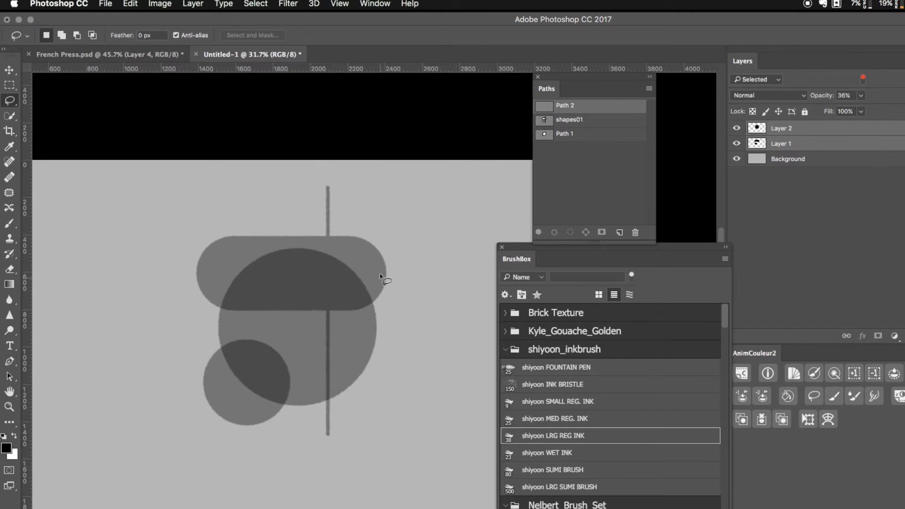
{"action": "mouse_move", "coordinate": [376, 268]}
{"action": "left_mouse_down"}
{"action": "mouse_move", "coordinate": [334, 253]}
{"action": "mouse_move", "coordinate": [317, 280]}
{"action": "mouse_move", "coordinate": [333, 325]}
{"action": "mouse_move", "coordinate": [319, 375]}
{"action": "mouse_move", "coordinate": [333, 392]}
{"action": "mouse_move", "coordinate": [357, 378]}
{"action": "mouse_move", "coordinate": [358, 358]}
{"action": "mouse_move", "coordinate": [341, 329]}
{"action": "mouse_move", "coordinate": [366, 319]}
{"action": "mouse_move", "coordinate": [376, 303]}
{"action": "mouse_move", "coordinate": [339, 269]}
{"action": "mouse_move", "coordinate": [380, 283]}
{"action": "left_mouse_up"}
{"action": "key", "text": "super+d"}
{"action": "mouse_move", "coordinate": [360, 239]}
{"action": "left_mouse_down"}
{"action": "mouse_move", "coordinate": [335, 242]}
{"action": "mouse_move", "coordinate": [317, 256]}
{"action": "mouse_move", "coordinate": [331, 294]}
{"action": "mouse_move", "coordinate": [303, 305]}
{"action": "mouse_move", "coordinate": [295, 330]}
{"action": "mouse_move", "coordinate": [308, 349]}
{"action": "mouse_move", "coordinate": [326, 350]}
{"action": "mouse_move", "coordinate": [334, 333]}
{"action": "mouse_move", "coordinate": [327, 317]}
{"action": "mouse_move", "coordinate": [352, 295]}
{"action": "mouse_move", "coordinate": [344, 257]}
{"action": "mouse_move", "coordinate": [361, 240]}
{"action": "left_mouse_up"}
{"action": "key", "text": "super+d"}
{"action": "key", "text": "super+z"}
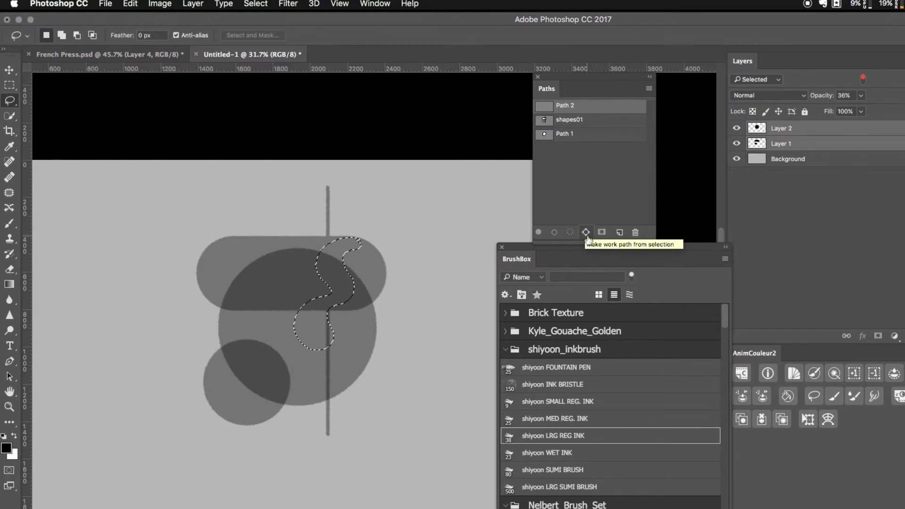
{"action": "left_click", "coordinate": [586, 232]}
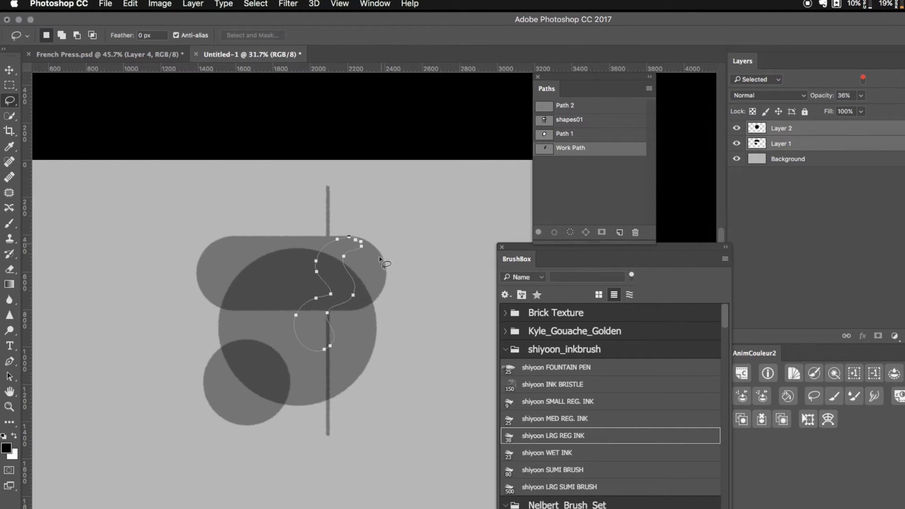
Move the whole wavy work path slightly down and to the right with the Path Selection tool
{"action": "key", "text": "a"}
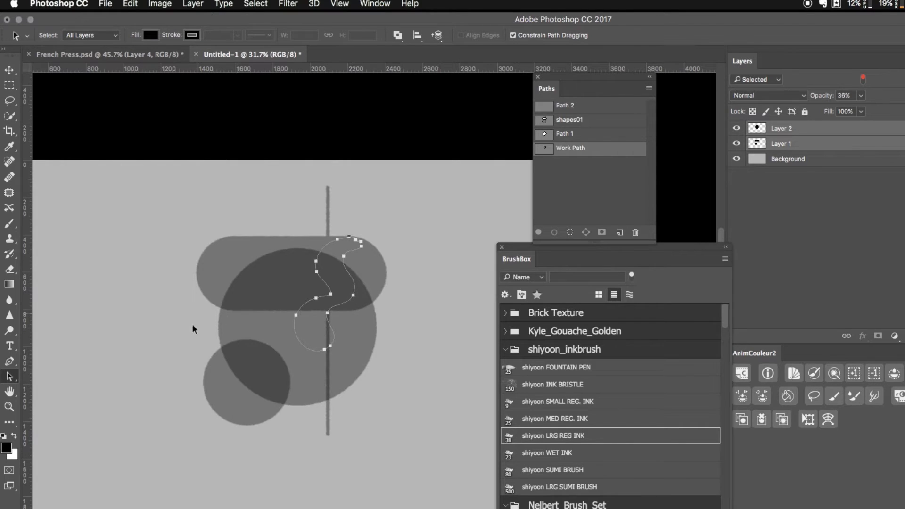
{"action": "left_click", "coordinate": [10, 377]}
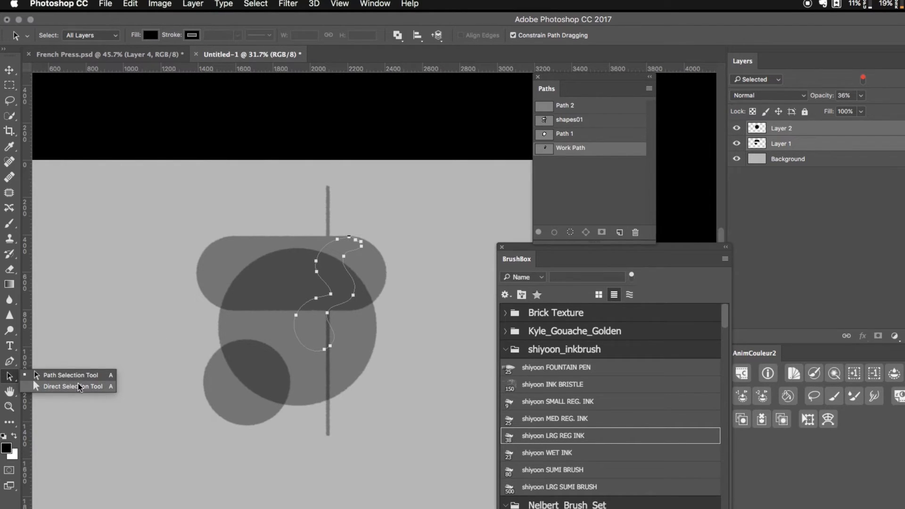
{"action": "left_click", "coordinate": [104, 377]}
{"action": "left_click_drag", "start_coordinate": [347, 305], "coordinate": [366, 333]}
With no layers selected, rotate the wavy work path 90 degrees clockwise using Free Transform
{"action": "key", "text": "super+t"}
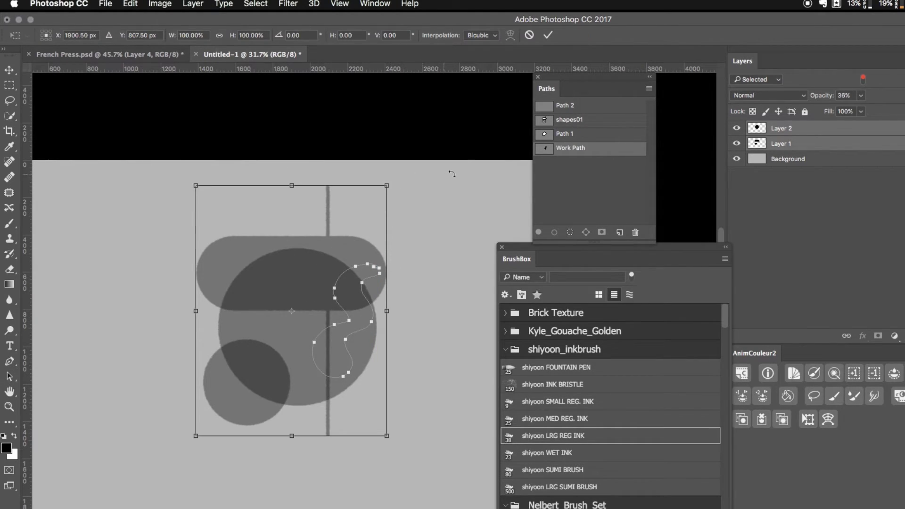
{"action": "key", "text": "Escape"}
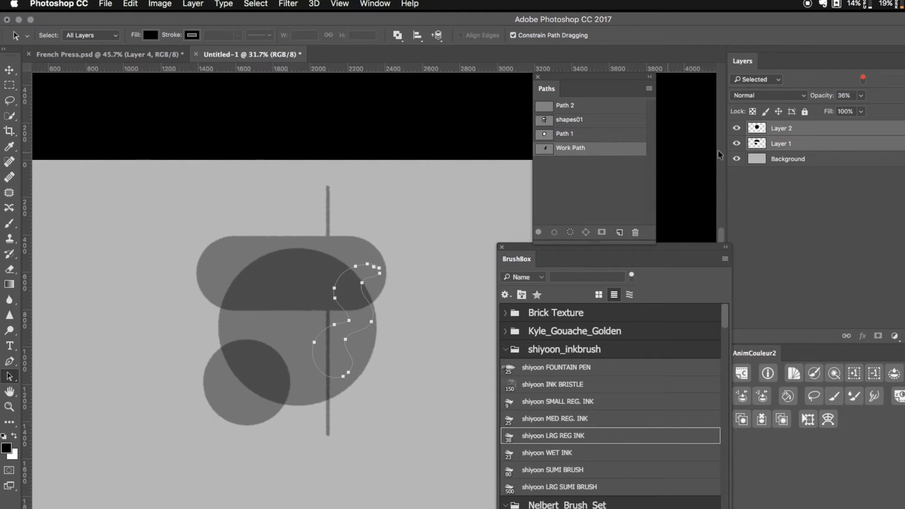
{"action": "left_click", "coordinate": [855, 183]}
{"action": "key", "text": "super+t"}
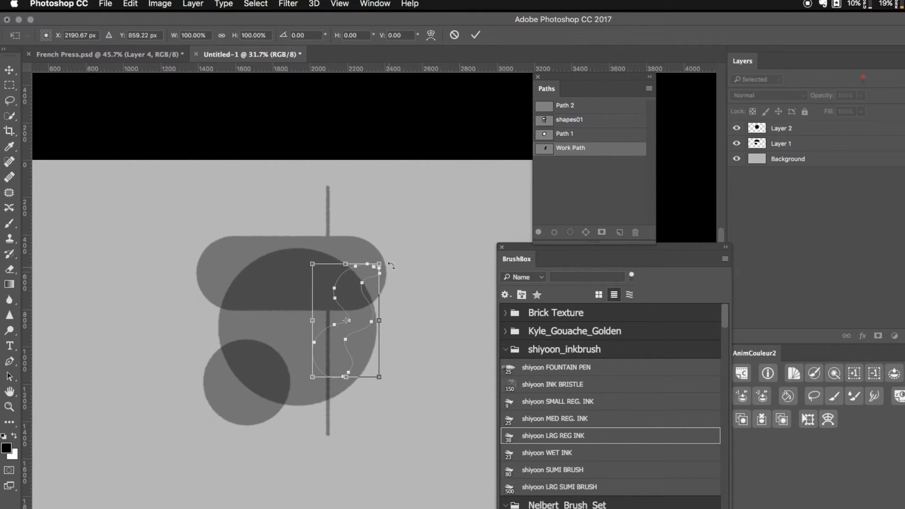
{"action": "left_click_drag", "start_coordinate": [397, 261], "coordinate": [437, 377]}
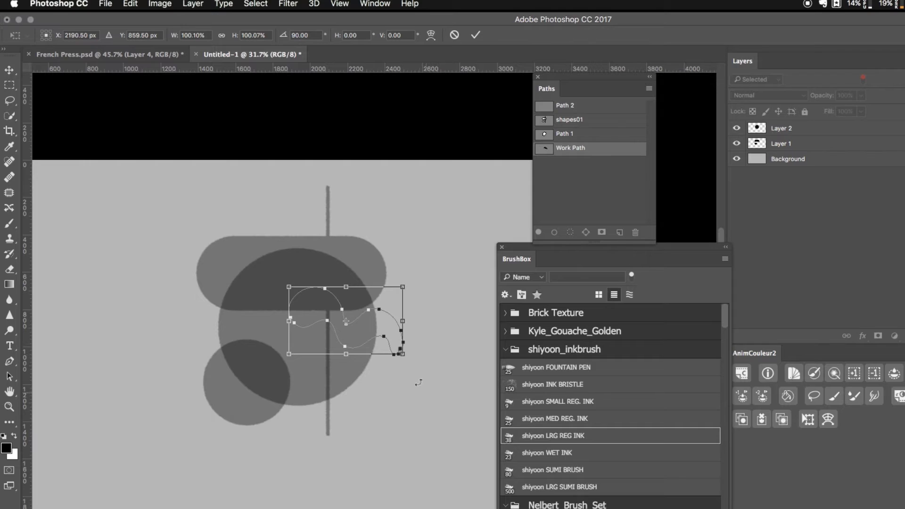
{"action": "key", "text": "Return"}
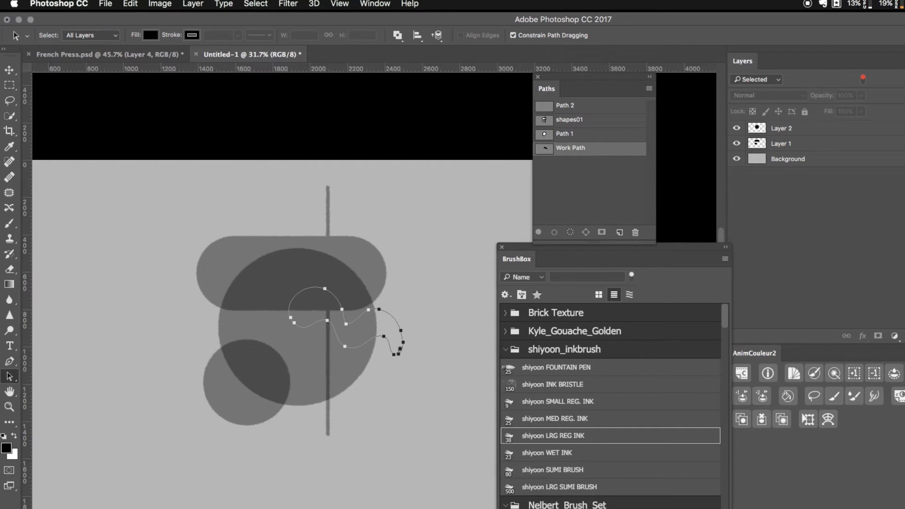
Stroke the wavy work path with the ink brush and fill it with black on a new layer, and deselect the path
{"action": "key", "text": "super+alt+shift+n"}
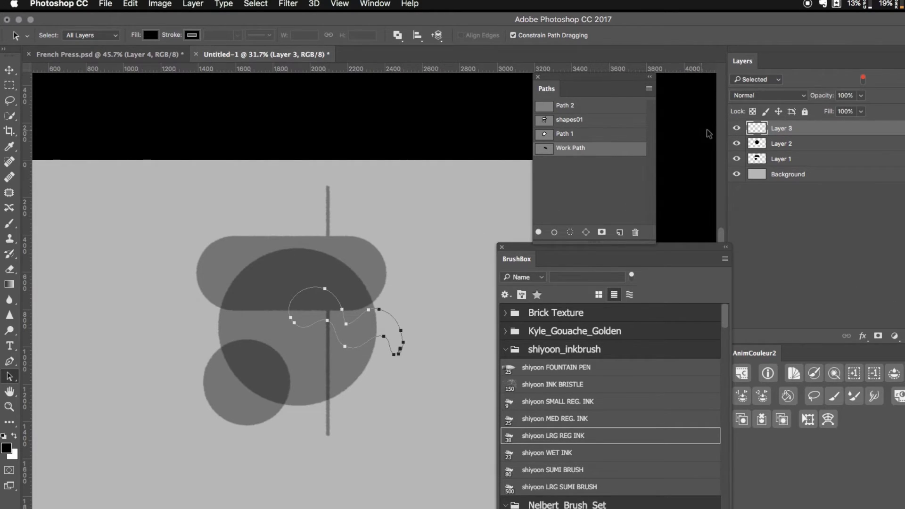
{"action": "left_click", "coordinate": [555, 232]}
{"action": "left_click", "coordinate": [538, 232]}
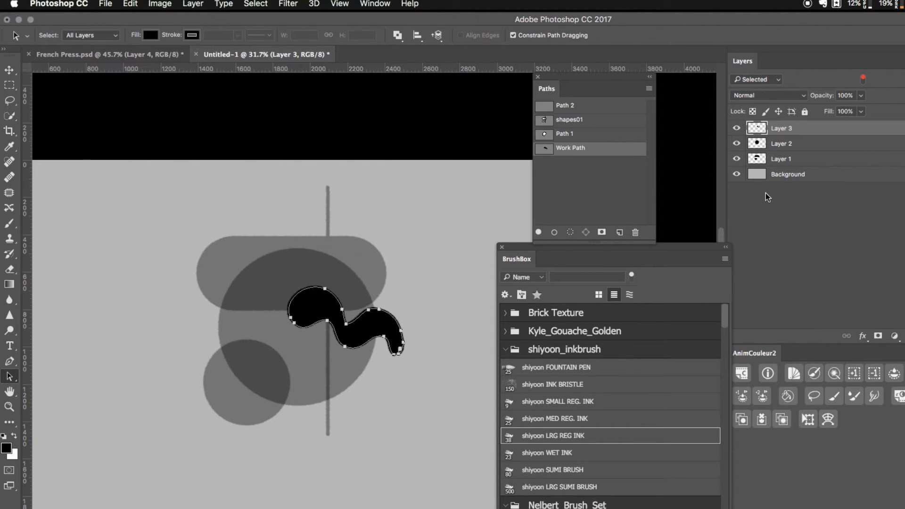
{"action": "left_click", "coordinate": [588, 194]}
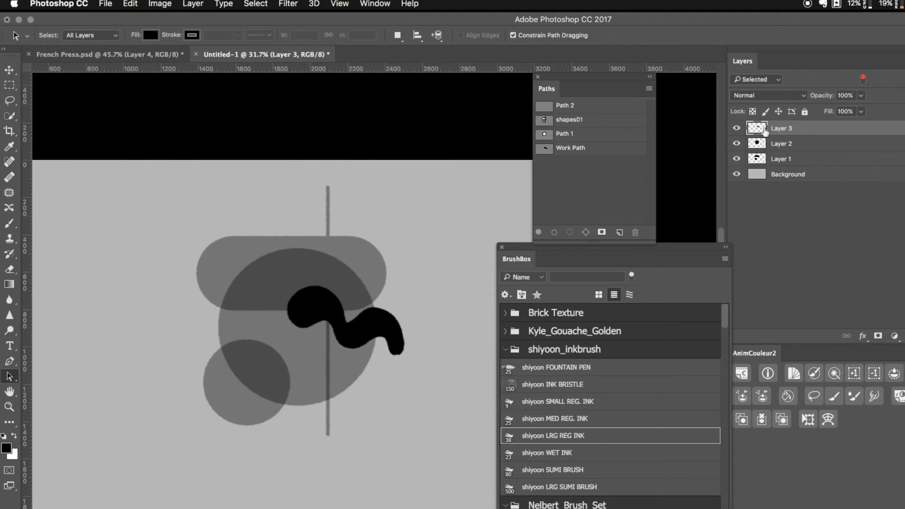
Hide and show Layer 3 to check the painted wavy shape, leaving its Layer Style dialog without changes
{"action": "left_click", "coordinate": [738, 129]}
{"action": "left_click", "coordinate": [738, 129]}
{"action": "double_click", "coordinate": [758, 128]}
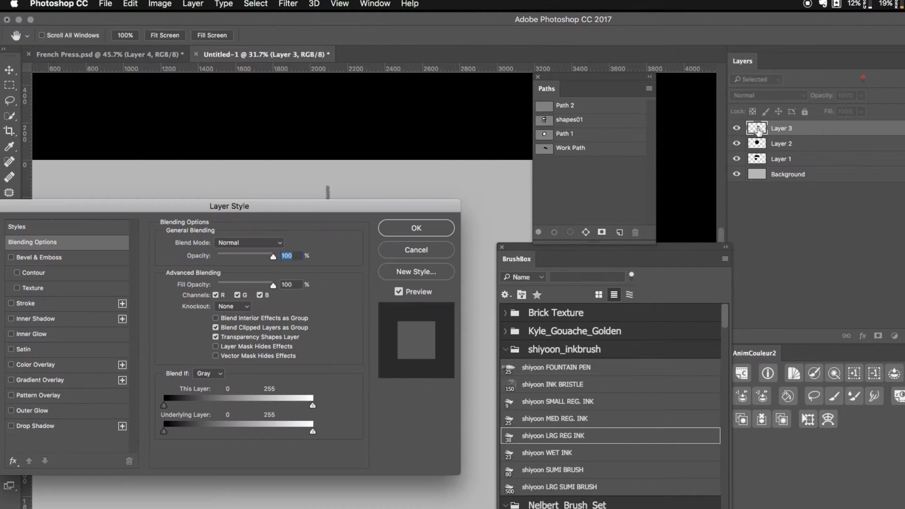
{"action": "left_click", "coordinate": [412, 254]}
{"action": "key", "text": "cmd+d"}
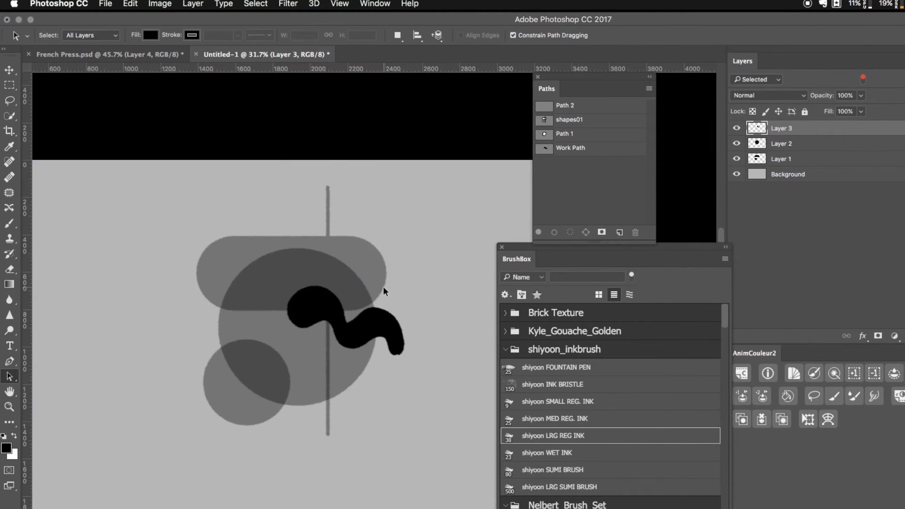
{"action": "key", "text": "l"}
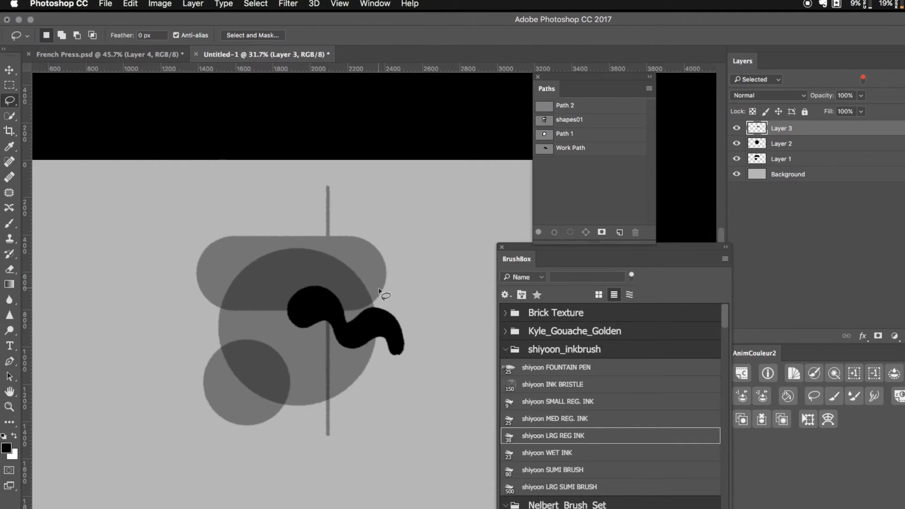
Draw a closed six-point lightning bolt in Path 2 with the Pen tool, across the rounded rectangle and both circles
{"action": "left_click", "coordinate": [9, 361]}
{"action": "left_click", "coordinate": [580, 109]}
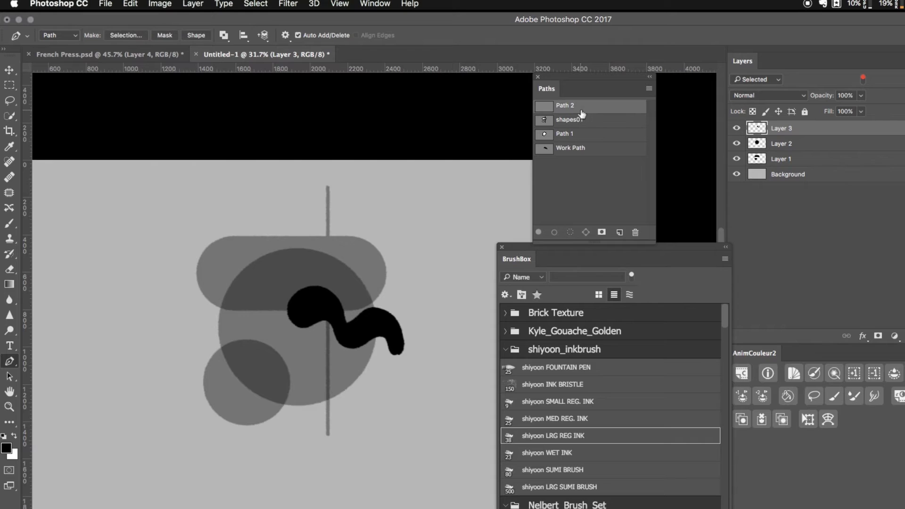
{"action": "left_click", "coordinate": [282, 226]}
{"action": "left_click", "coordinate": [153, 319]}
{"action": "left_click", "coordinate": [210, 334]}
{"action": "left_click", "coordinate": [202, 451]}
{"action": "left_click", "coordinate": [297, 345]}
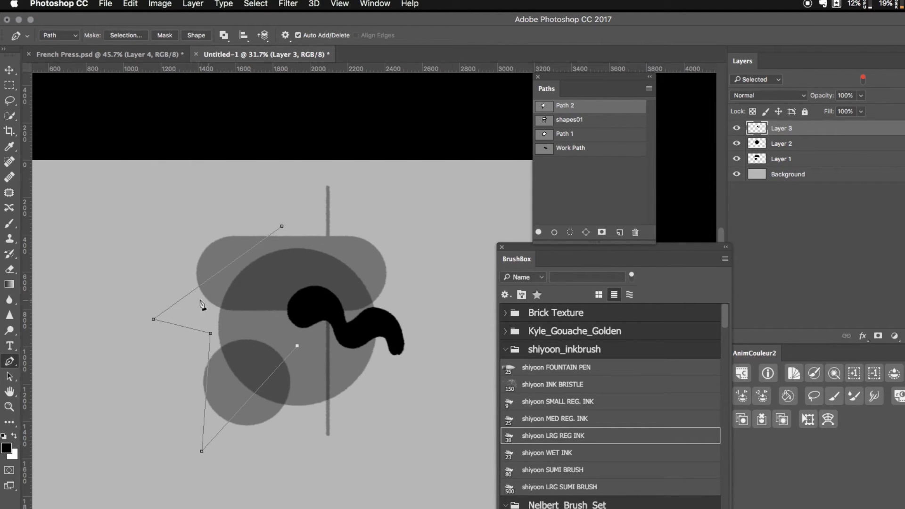
{"action": "left_click", "coordinate": [208, 312]}
{"action": "left_click", "coordinate": [282, 226]}
Stroke the lightning bolt path with the ink brush and fill it with black on a new layer
{"action": "left_click", "coordinate": [904, 336]}
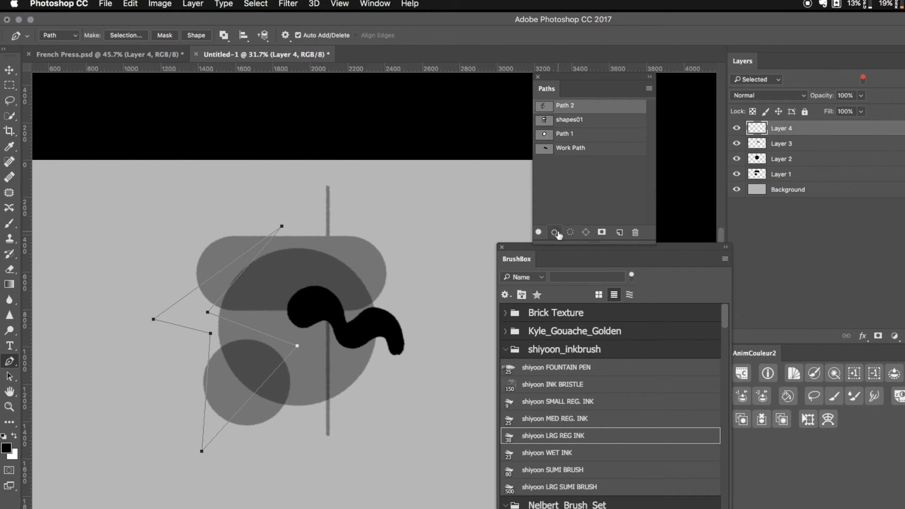
{"action": "left_click", "coordinate": [555, 232]}
{"action": "left_click", "coordinate": [538, 232]}
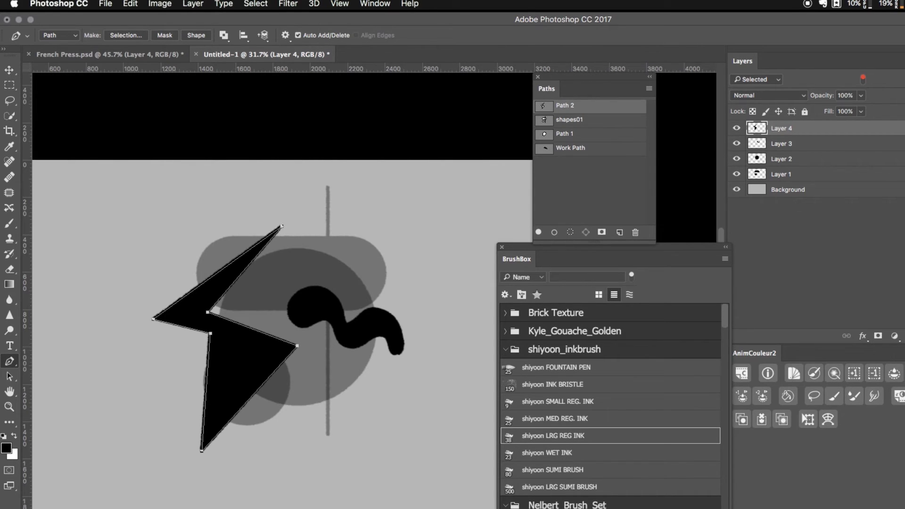
Set the foreground colour to purple and stroke the lightning bolt path with it on Layer 4
{"action": "left_click", "coordinate": [904, 189]}
{"action": "left_click_drag", "start_coordinate": [904, 198], "coordinate": [904, 180]}
{"action": "left_click", "coordinate": [555, 232]}
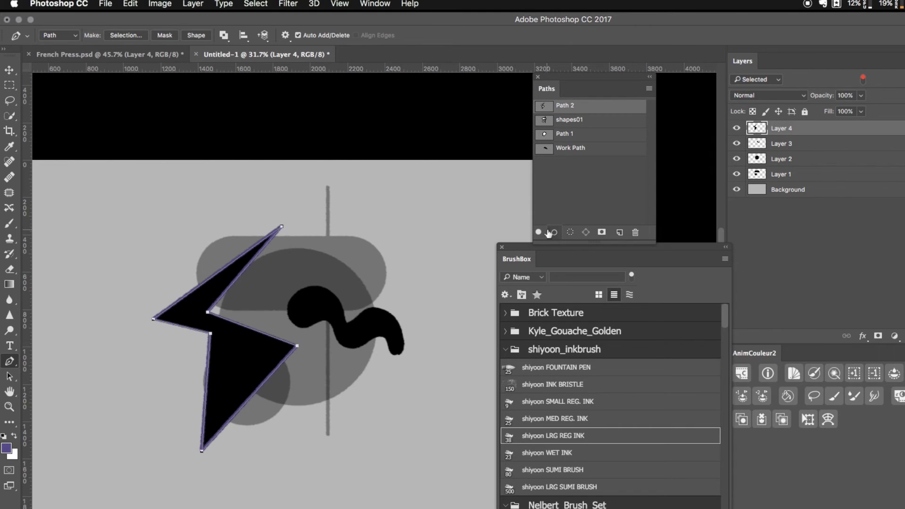
Delete the lightning bolt outline from Path 2 and undo the deletion
{"action": "key", "text": "super+a"}
{"action": "key", "text": "Delete"}
{"action": "key", "text": "super+d"}
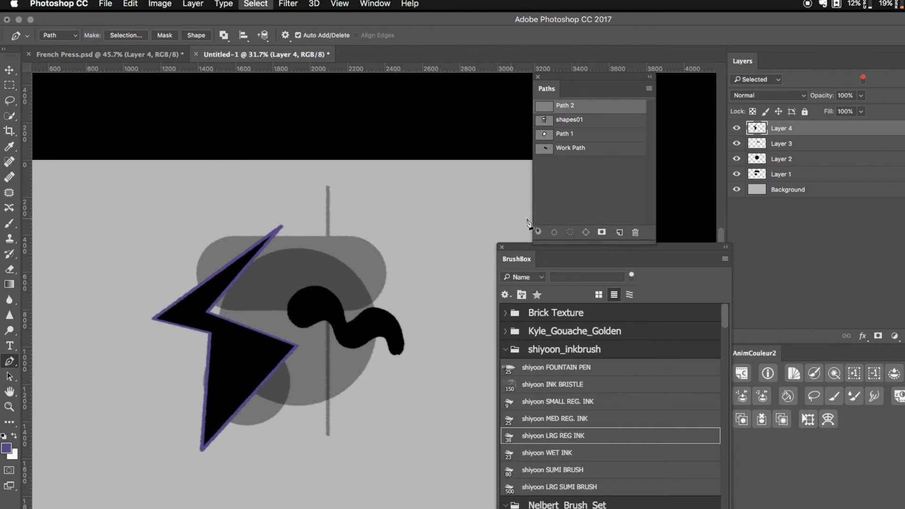
{"action": "key", "text": "alt+super+a"}
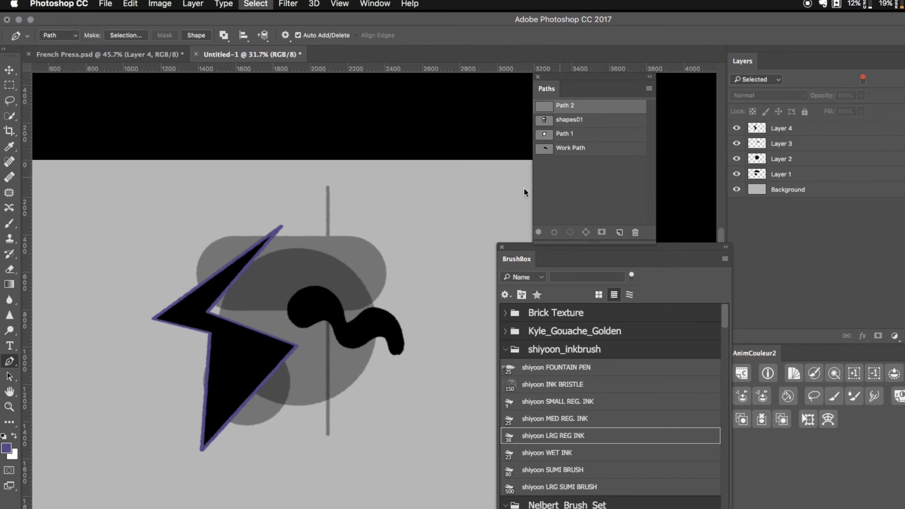
{"action": "key", "text": "alt+super+z"}
{"action": "key", "text": "alt+super+z"}
{"action": "key", "text": "alt+super+z"}
{"action": "double_click", "coordinate": [568, 105]}
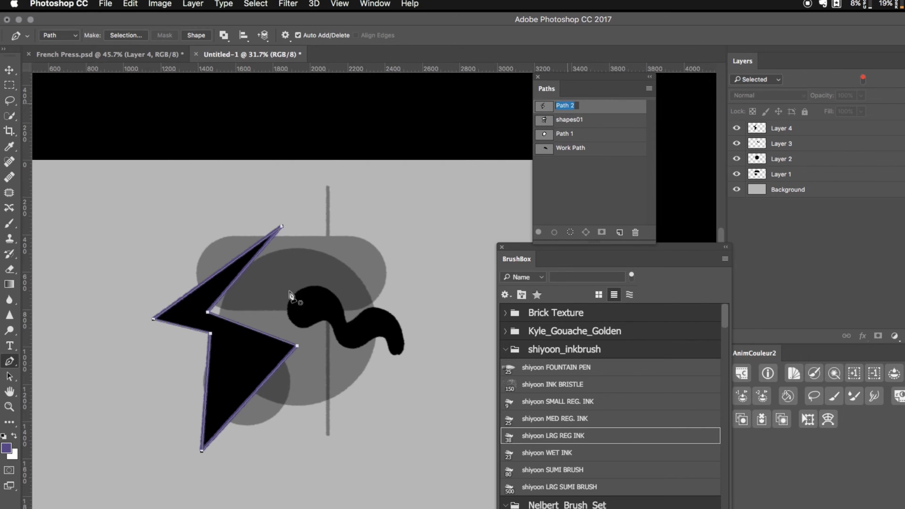
{"action": "type", "text": "a"}
{"action": "left_click_drag", "start_coordinate": [309, 334], "coordinate": [291, 361]}
{"action": "key", "text": "alt+super+z"}
{"action": "key", "text": "alt+super+z"}
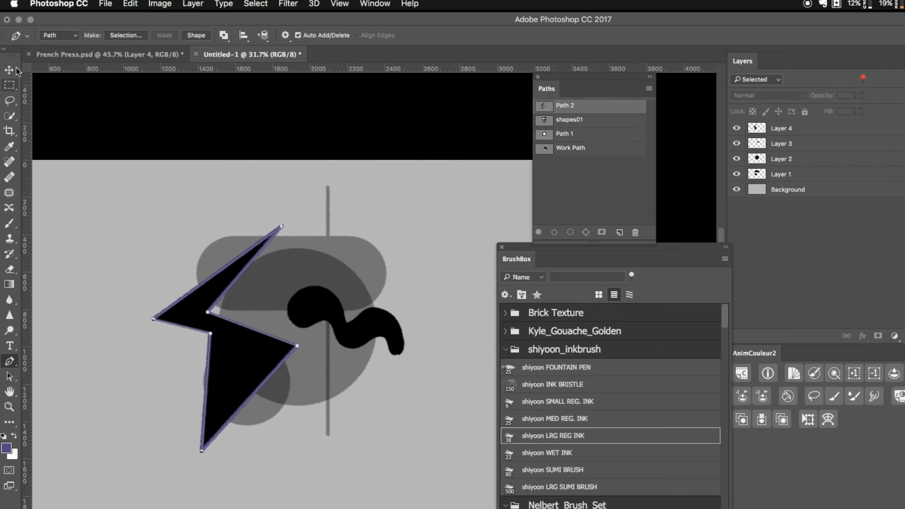
Switch to the French Press.psd document and display the Base path over the coffee press artwork
{"action": "left_click", "coordinate": [10, 71]}
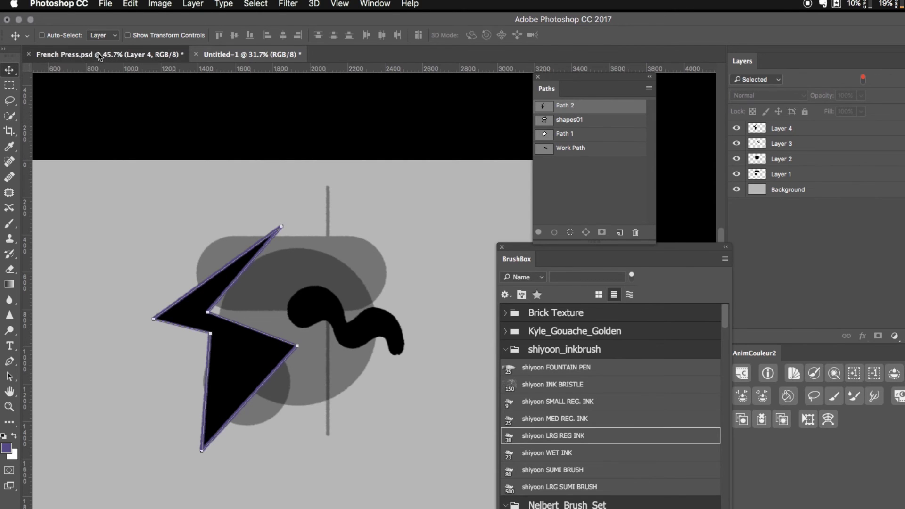
{"action": "left_click", "coordinate": [99, 54]}
{"action": "left_click_drag", "start_coordinate": [337, 334], "coordinate": [486, 354]}
{"action": "left_click", "coordinate": [410, 344]}
{"action": "left_click_drag", "start_coordinate": [409, 343], "coordinate": [365, 340]}
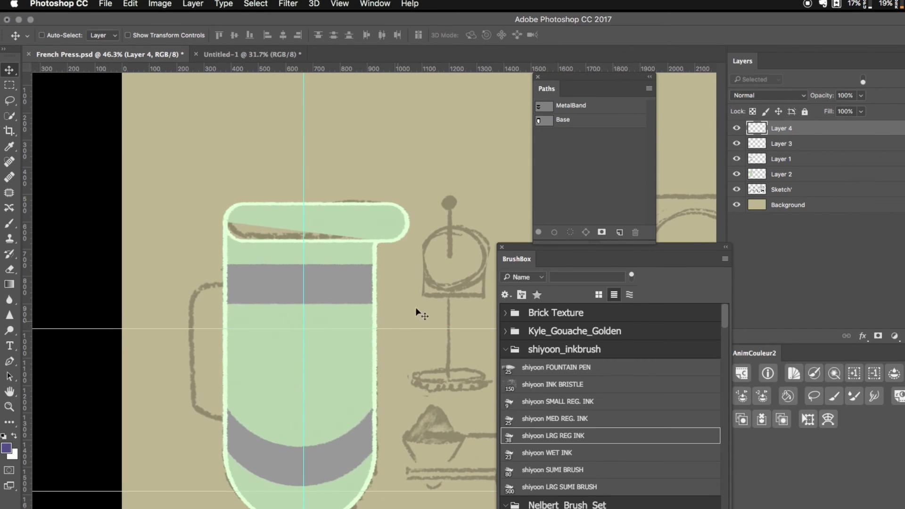
{"action": "left_click", "coordinate": [568, 121]}
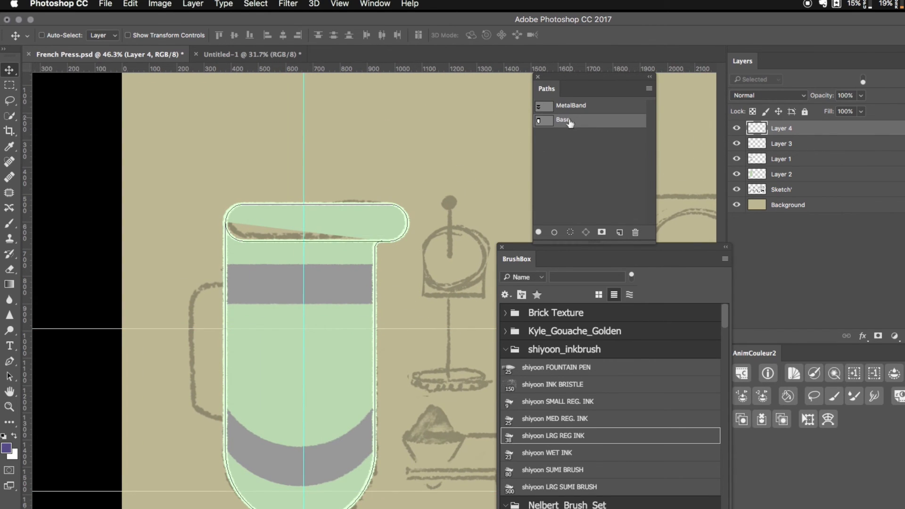
Stroke the MetalBand path with the ink brush and fill it with purple on Layer 4, and deselect the path
{"action": "left_click", "coordinate": [575, 107]}
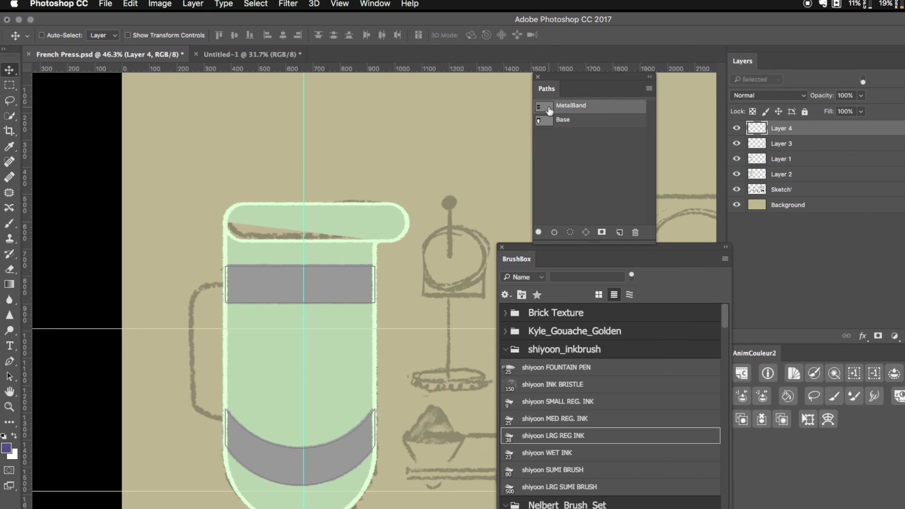
{"action": "left_click", "coordinate": [554, 232]}
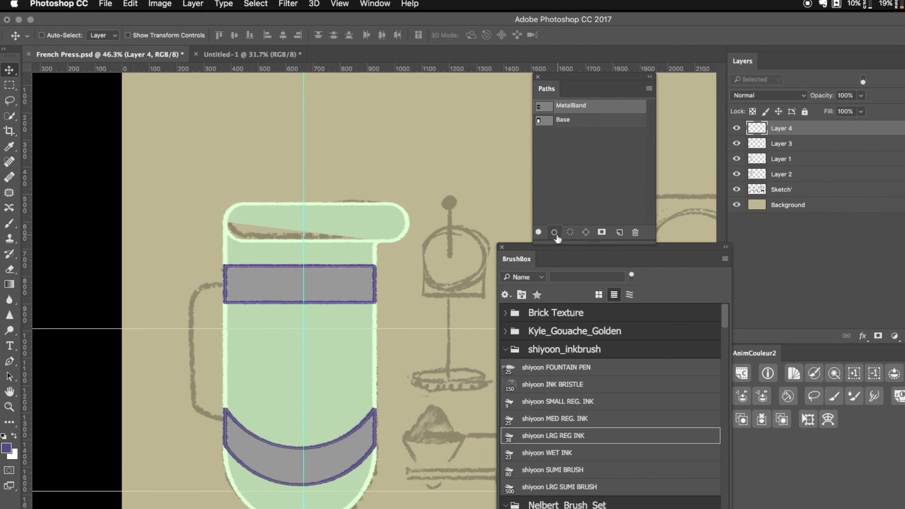
{"action": "left_click", "coordinate": [538, 232]}
{"action": "left_click", "coordinate": [547, 169]}
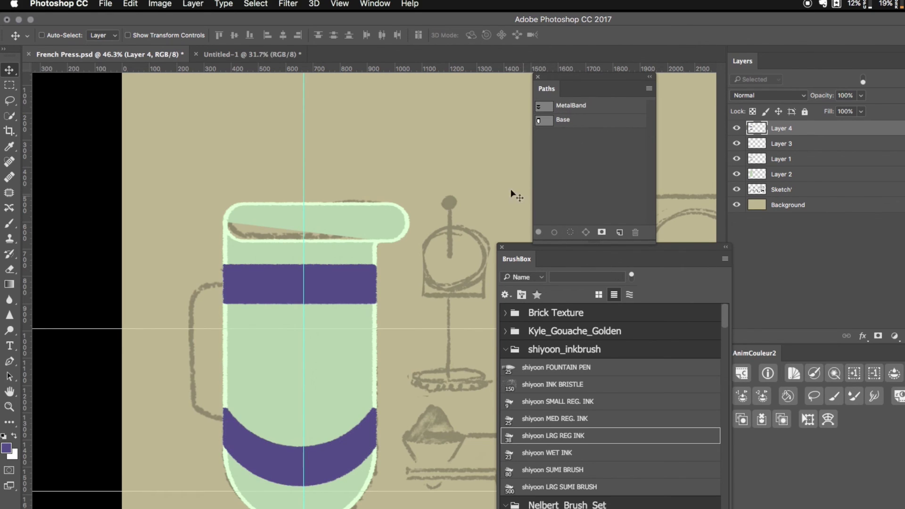